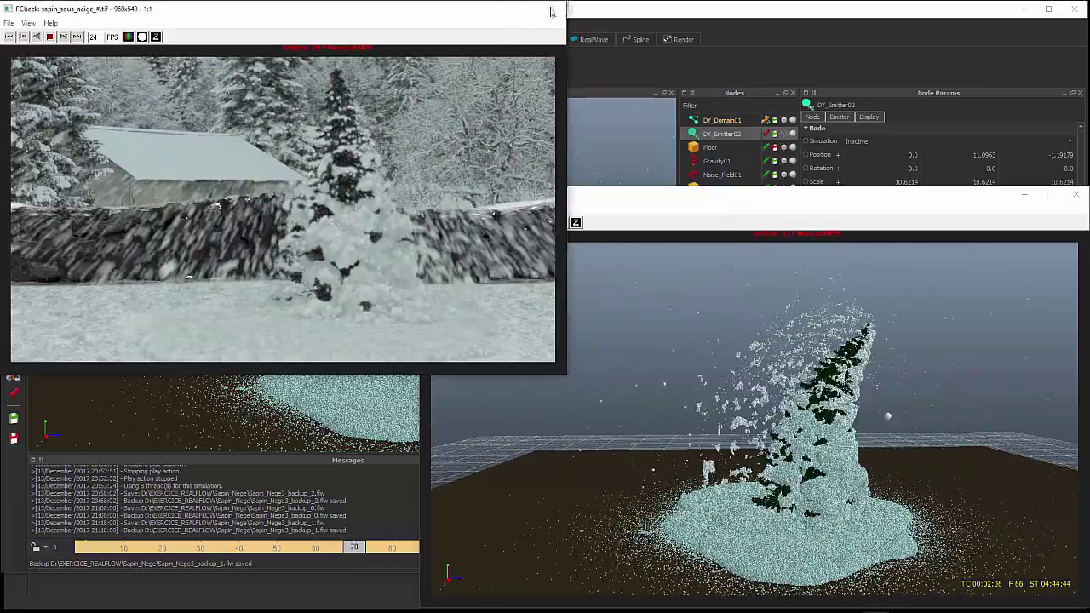
# Step: Close the two FCheck preview sequences and return the RealFlow simulation to the start of its timeline
pyautogui.click(550, 12)
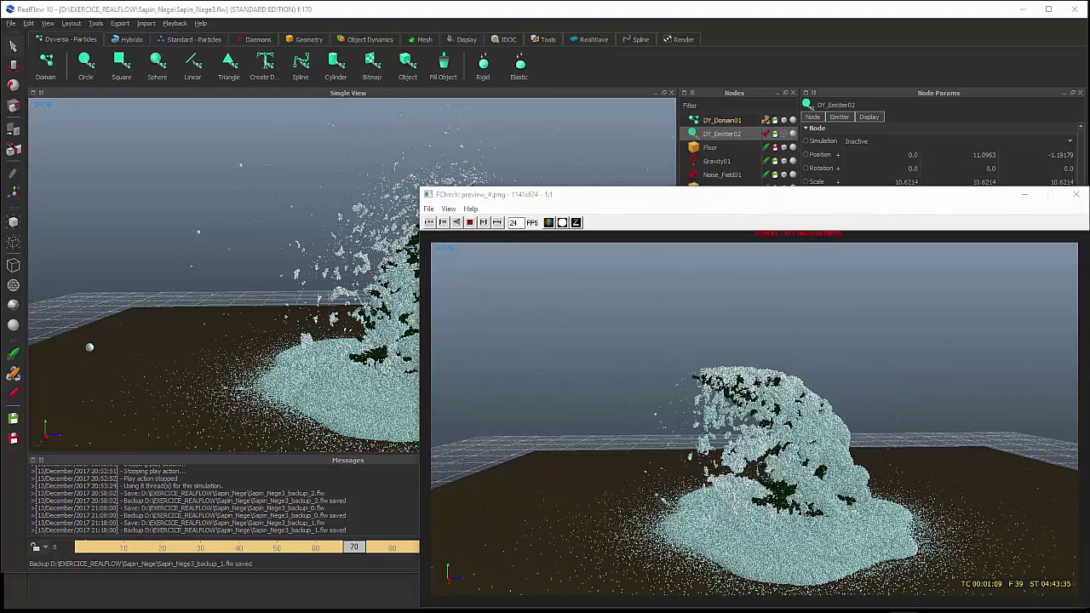
pyautogui.click(1076, 194)
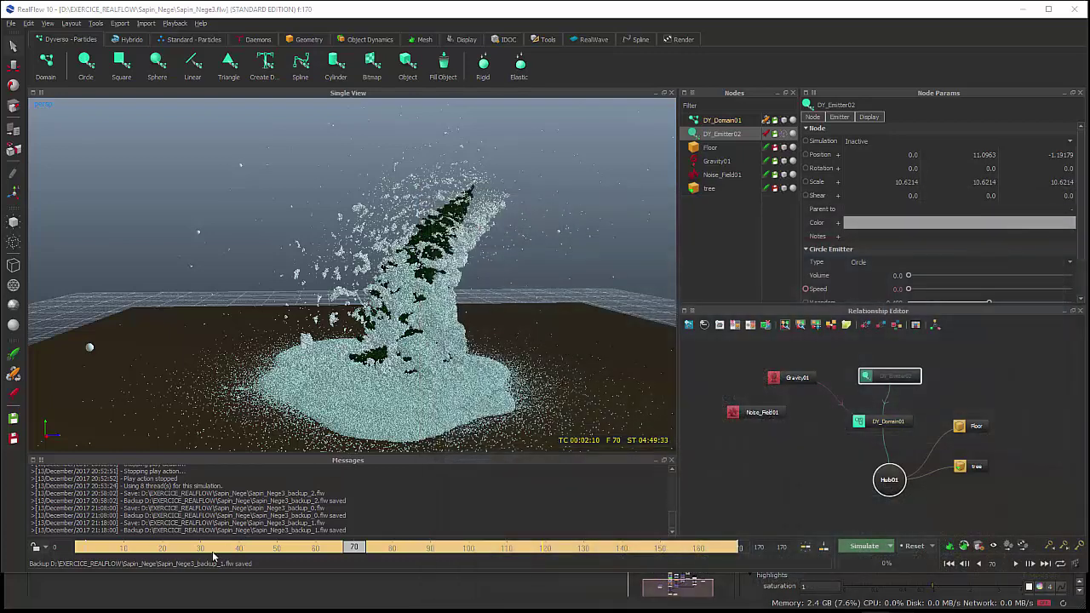
pyautogui.click(81, 549)
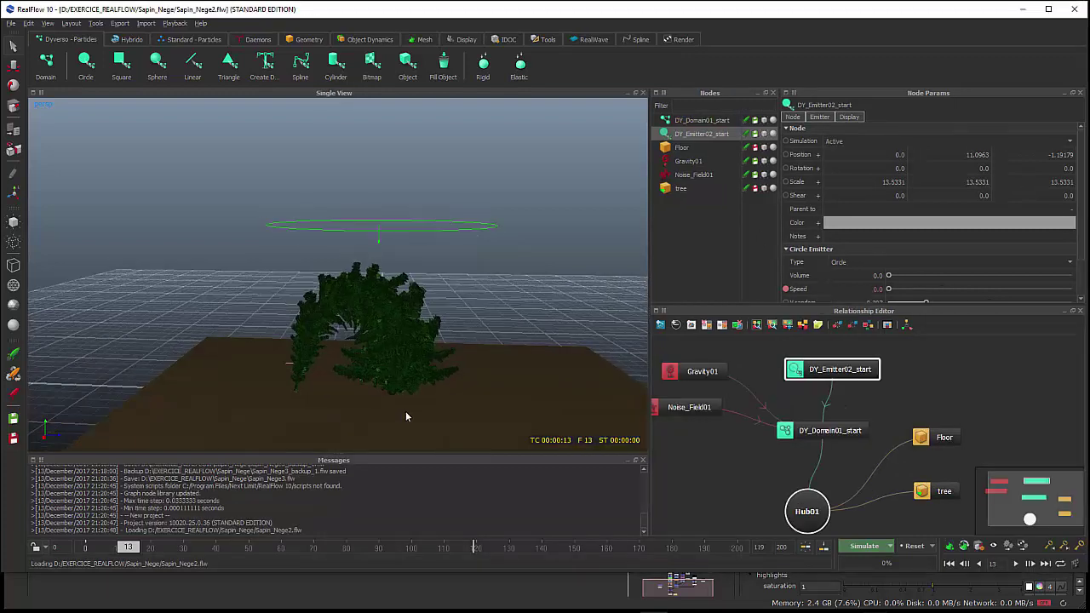
# Step: Select the floor and the bent tree in the Sapin_Nege2 scene to show their node parameters
pyautogui.click(403, 409)
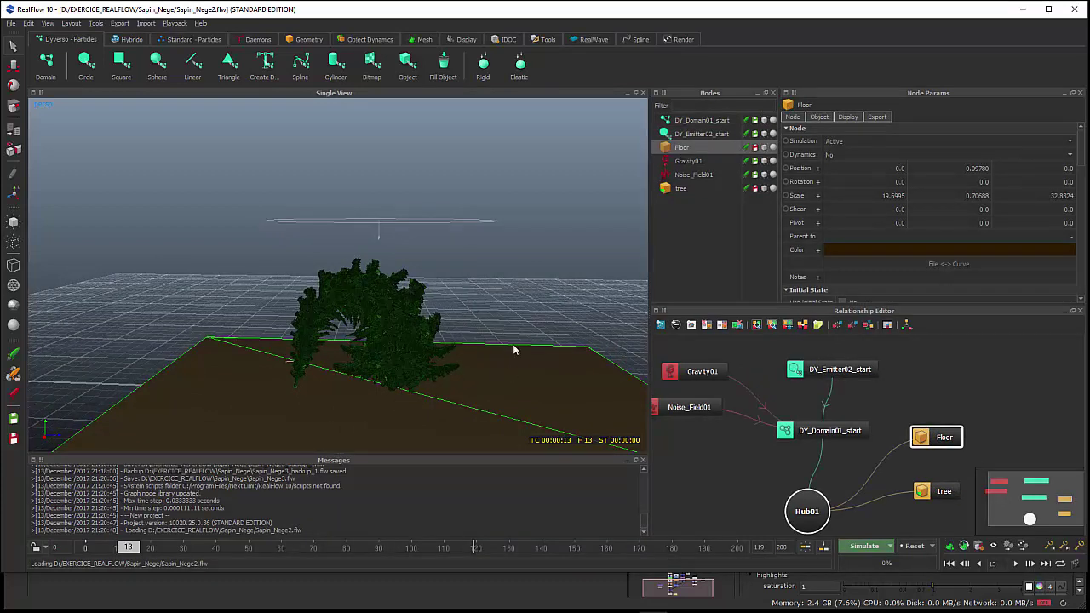
pyautogui.keyDown('alt'); pyautogui.moveTo(499, 370); pyautogui.dragTo(496, 337); pyautogui.keyUp('alt')
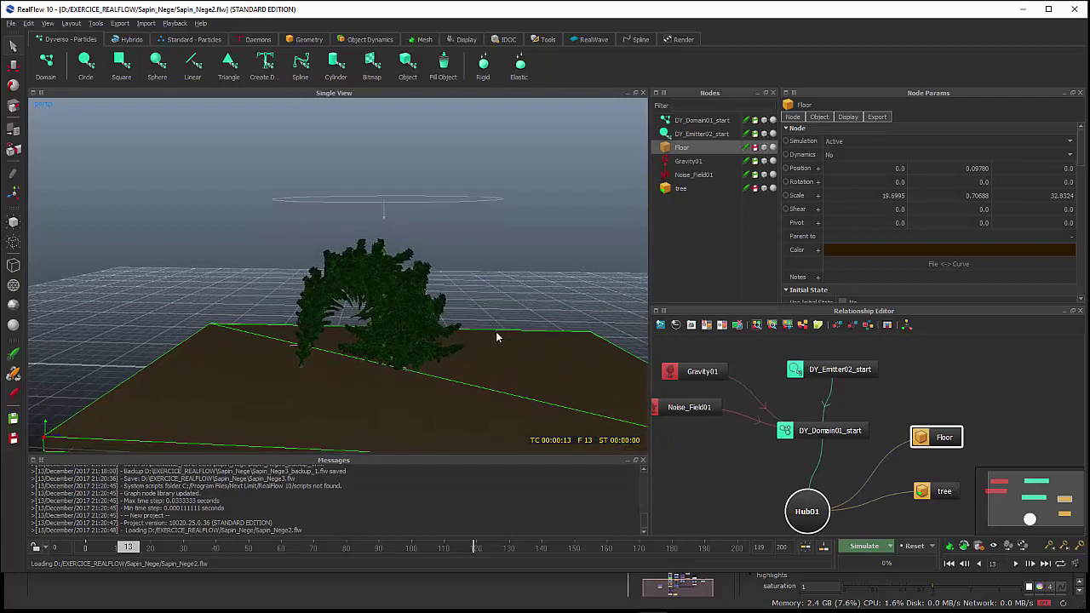
pyautogui.click(429, 315)
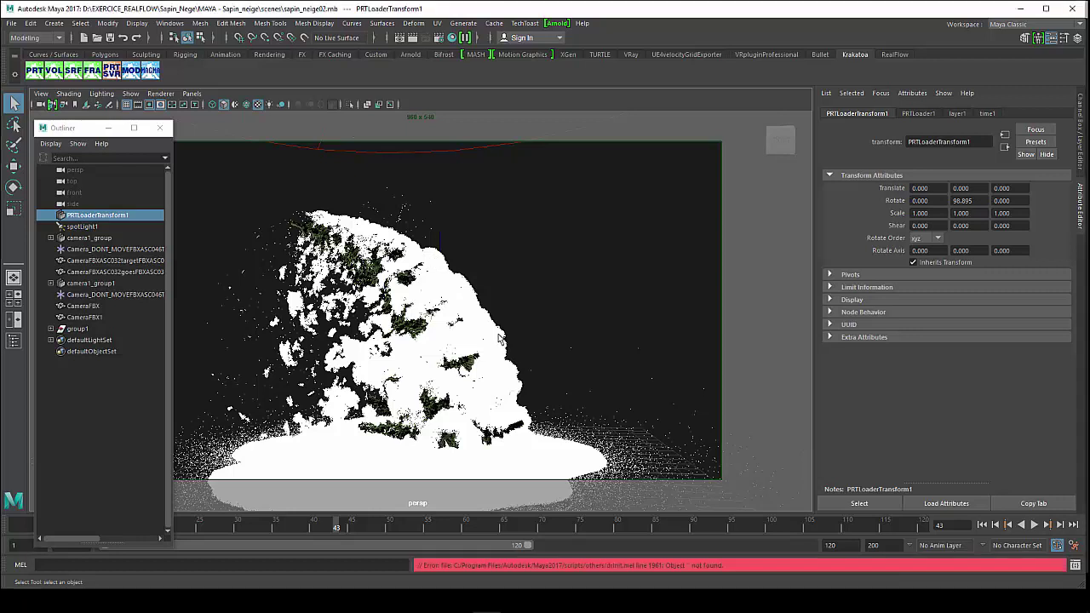
# Step: In Maya, create a display layer from the selected PRT loader and hide that layer
pyautogui.click(1083, 153)
pyautogui.click(834, 362)
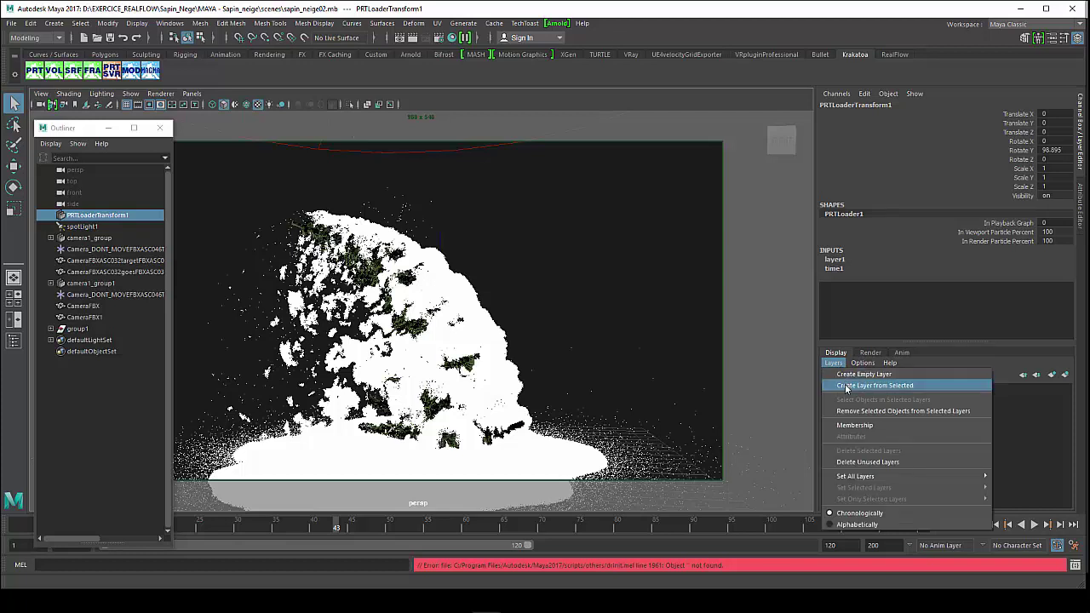
pyautogui.click(844, 387)
pyautogui.click(828, 390)
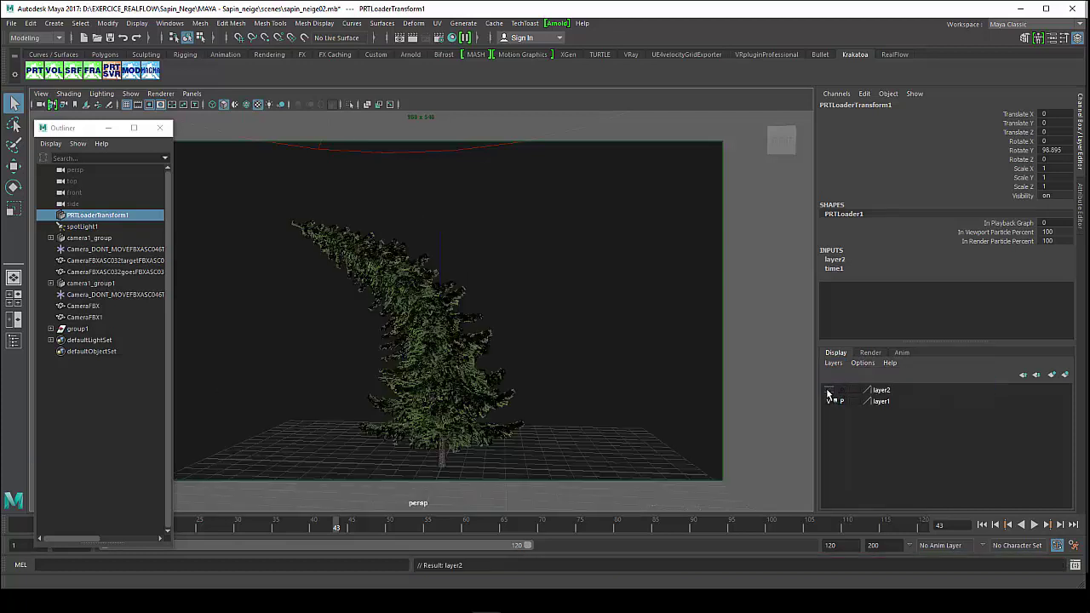
# Step: Select the tree and its bend deformer handle, and show the bend1 input attributes
pyautogui.click(458, 378)
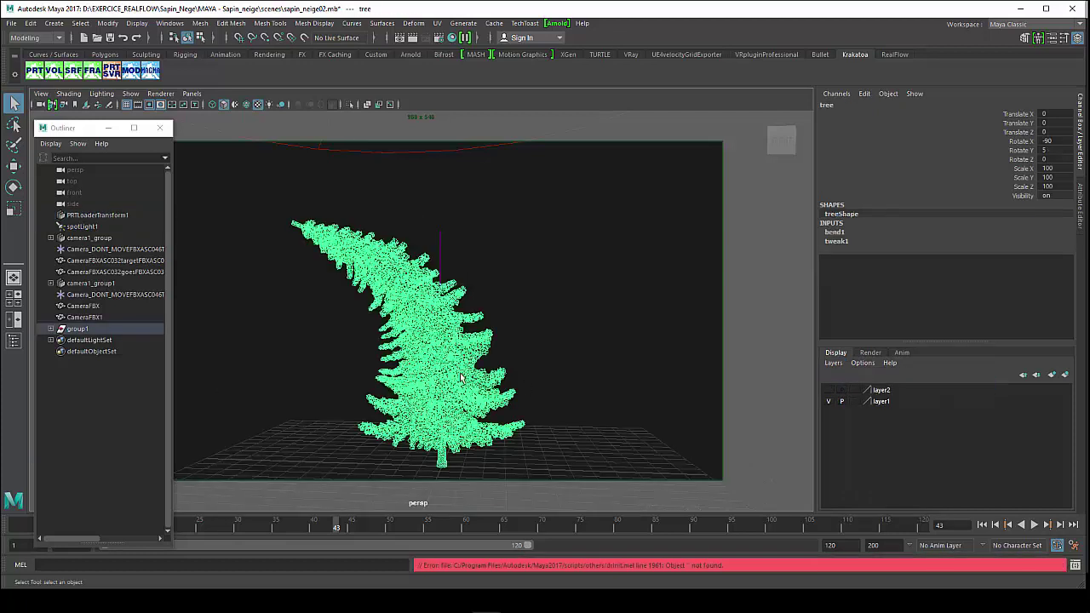
pyautogui.click(440, 262)
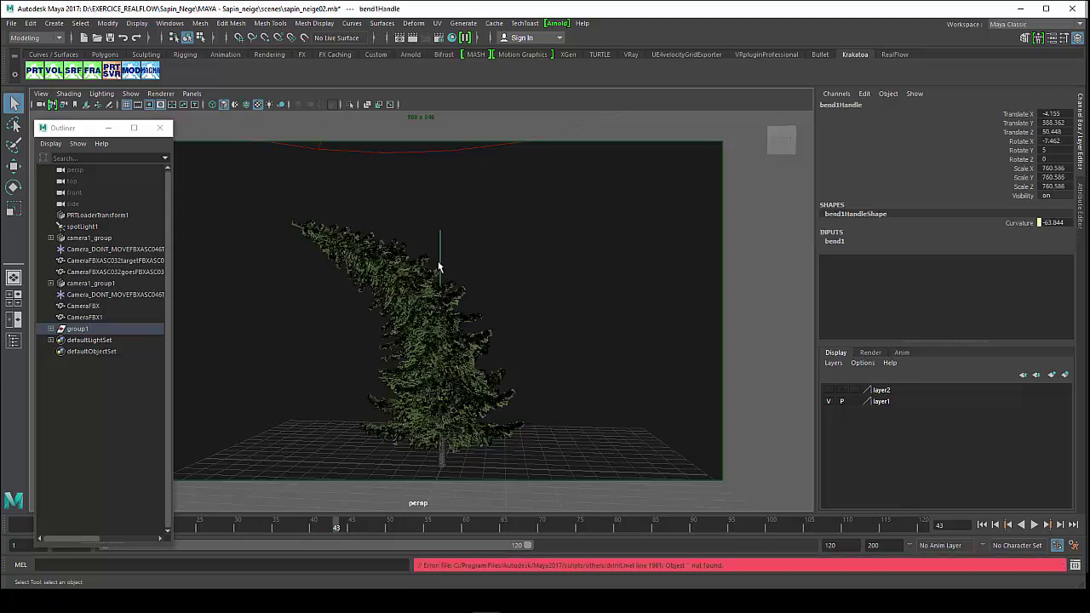
pyautogui.click(841, 242)
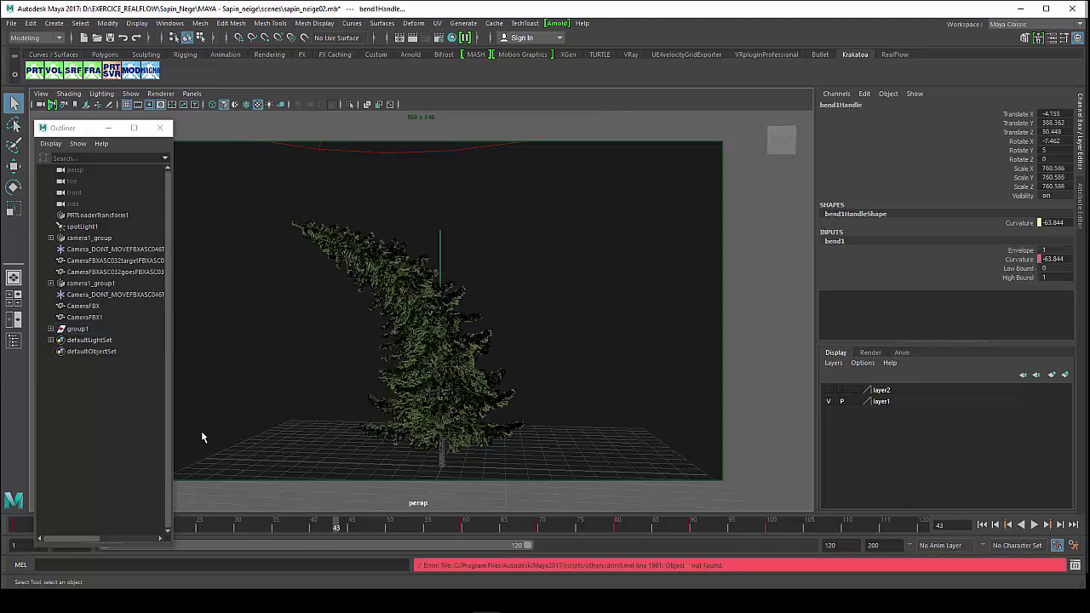
# Step: Move the Outliner clear of the timeline and scrub the tree's bend animation forward to frame 68 and back to frame 1
pyautogui.moveTo(73, 127); pyautogui.dragTo(73, 94)
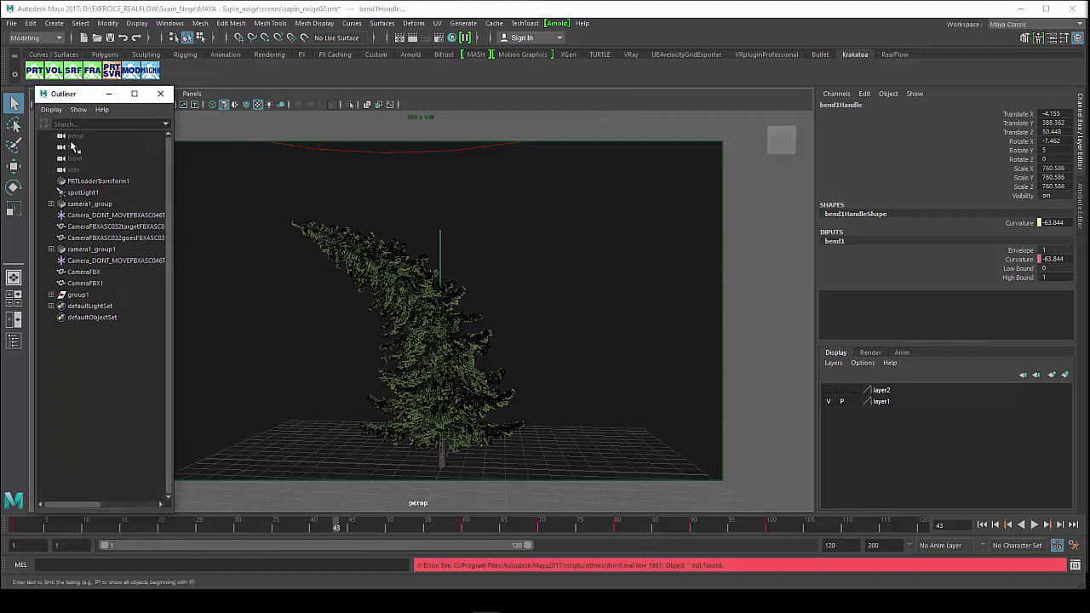
pyautogui.moveTo(24, 528); pyautogui.dragTo(526, 528)
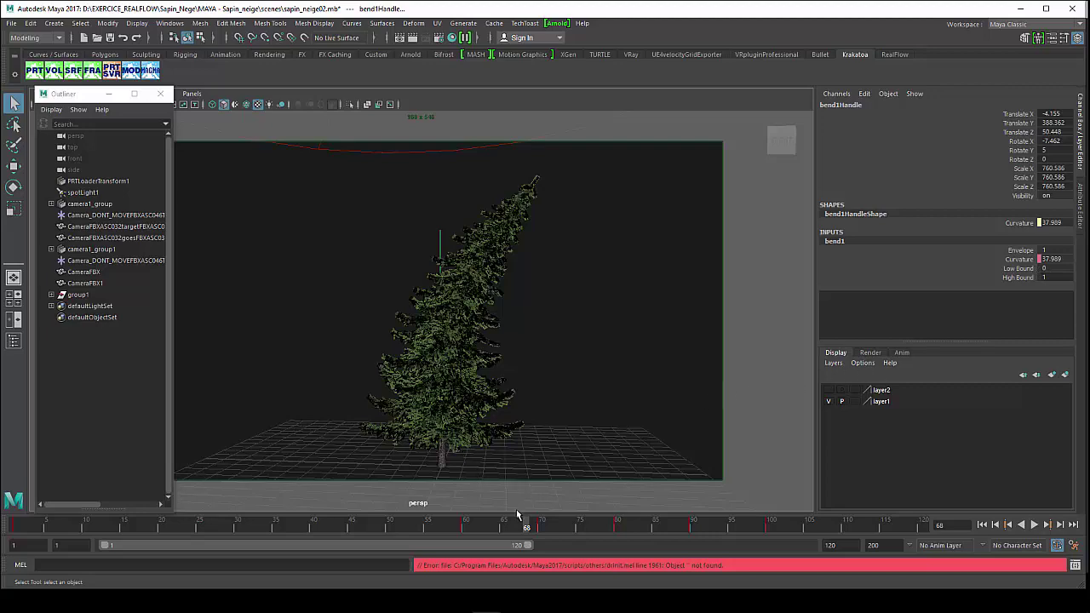
pyautogui.moveTo(526, 524); pyautogui.dragTo(15, 524)
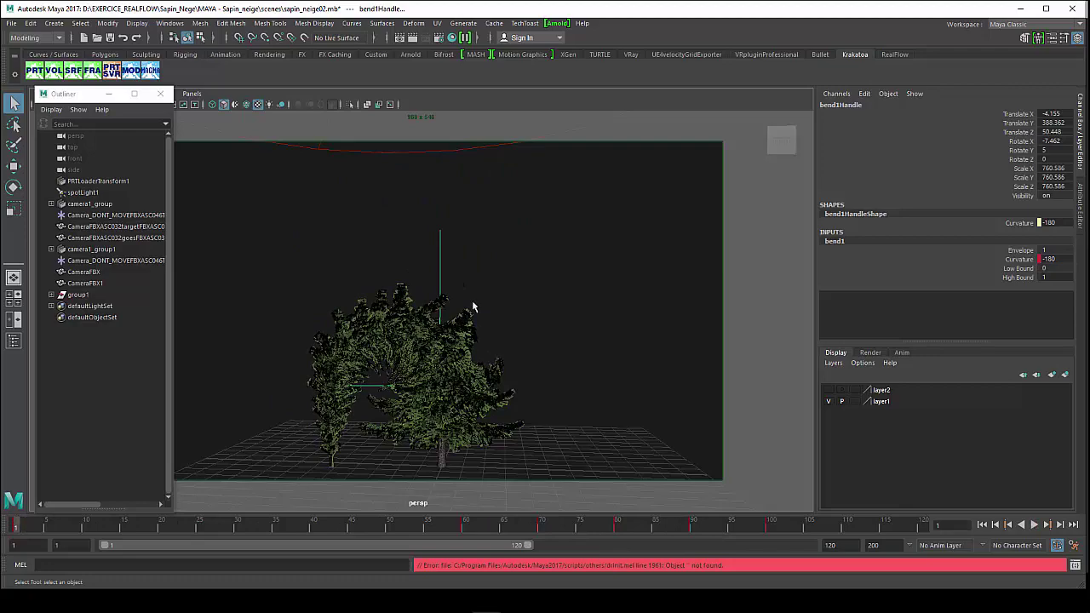
# Step: Minimise Maya, NukeX and Maya's output window to return to the RealFlow scene
pyautogui.click(1020, 8)
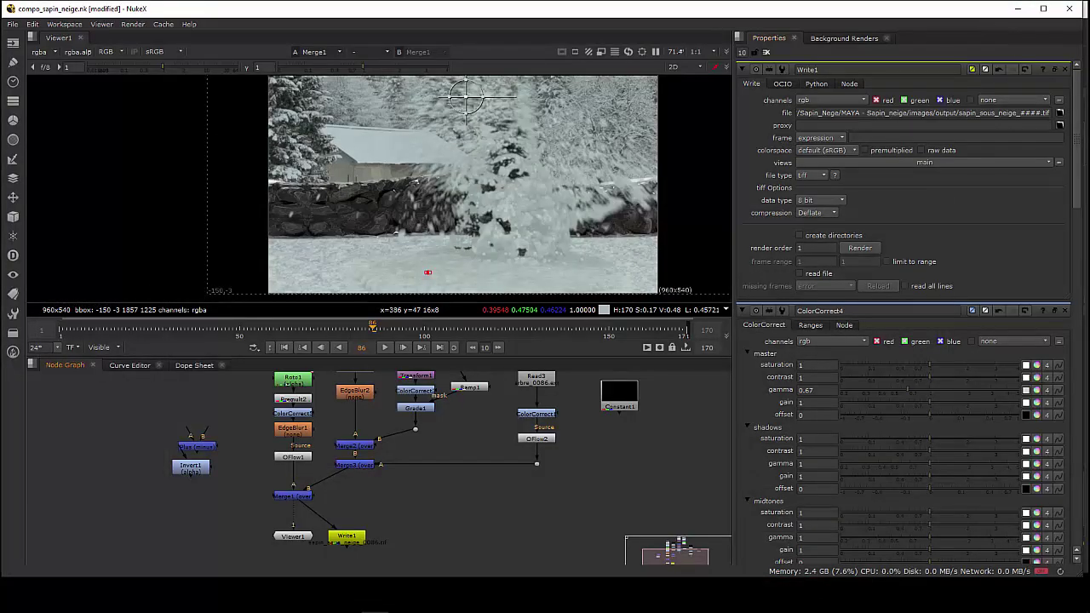
pyautogui.click(1017, 9)
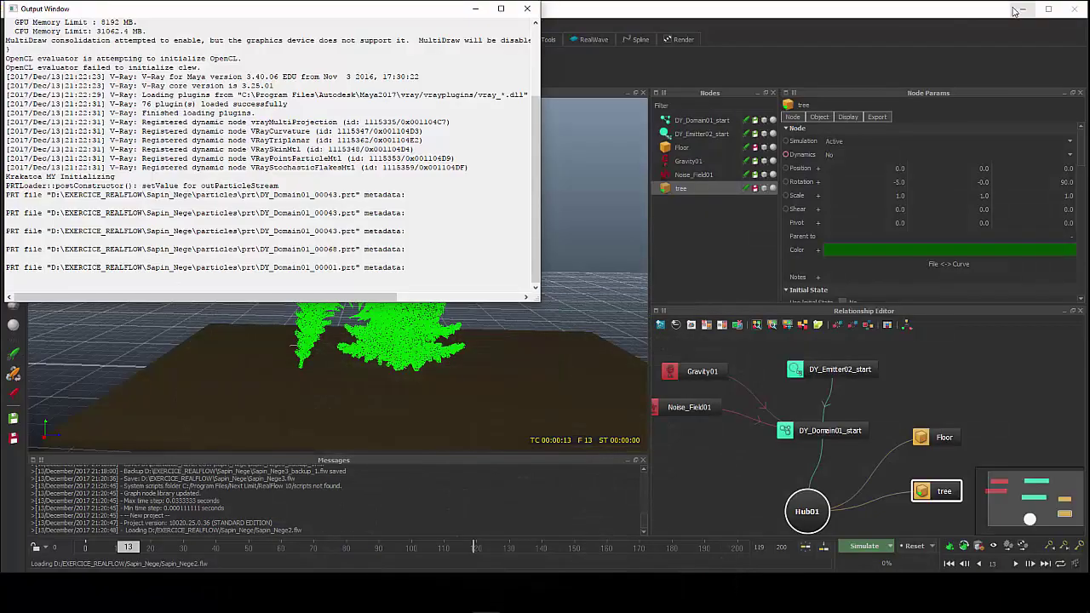
pyautogui.click(475, 8)
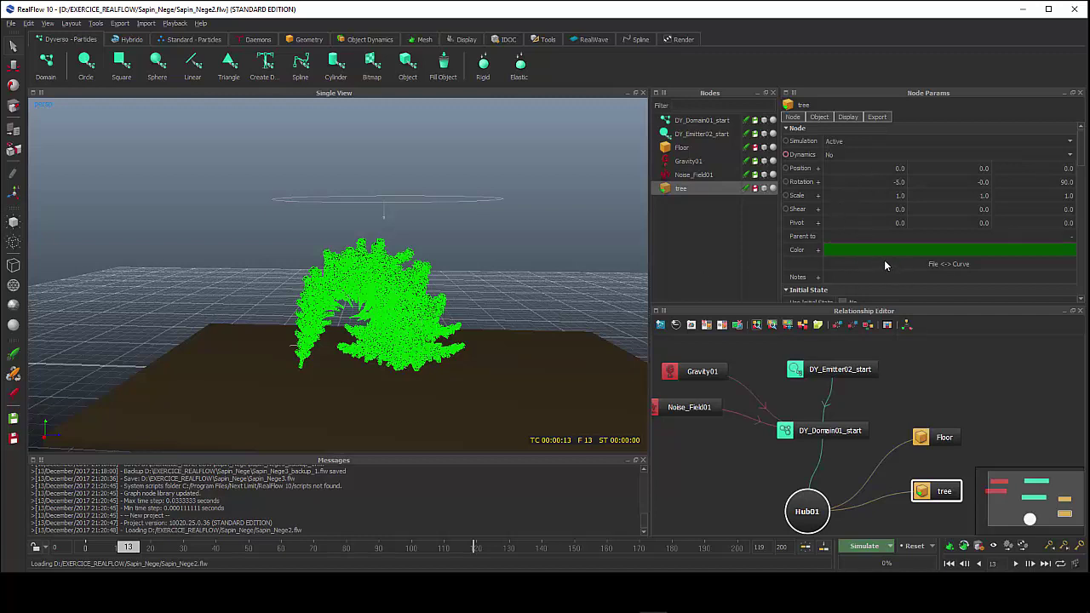
# Step: Toggle the tree's animation source between file and curve, and rewind the scene to frame 0
pyautogui.click(941, 265)
pyautogui.click(950, 564)
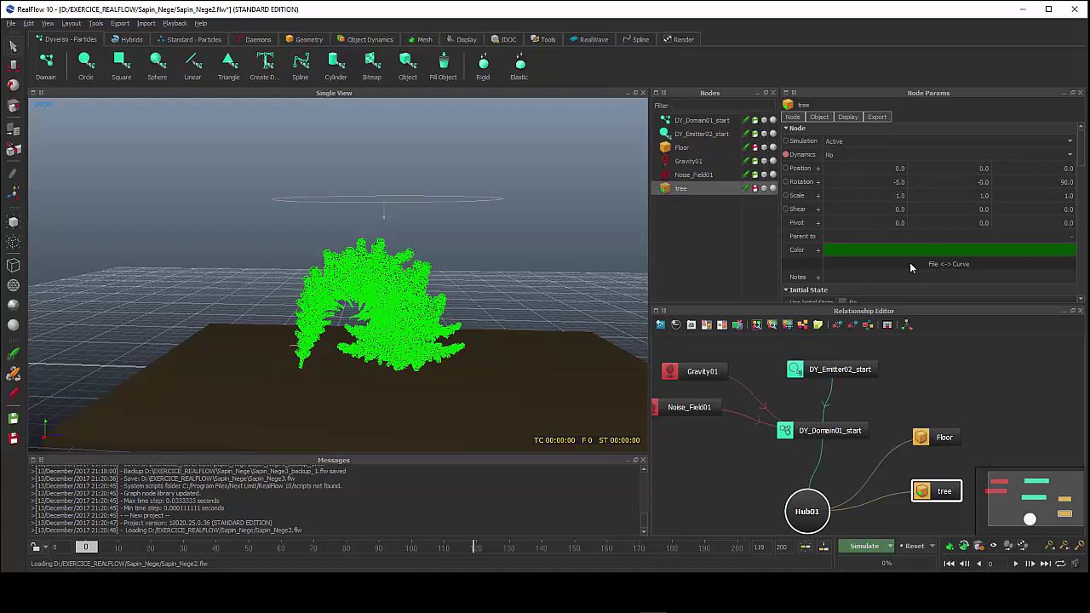
# Step: Select the circle emitter and DY_Domain01_start, and review the domain's node parameters
pyautogui.click(480, 201)
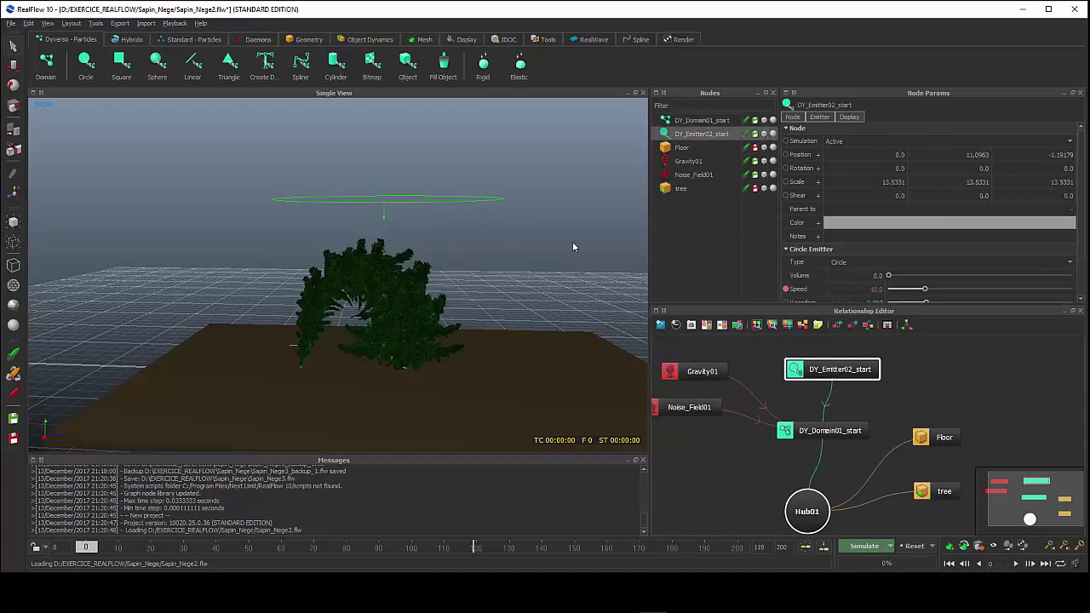
pyautogui.click(691, 121)
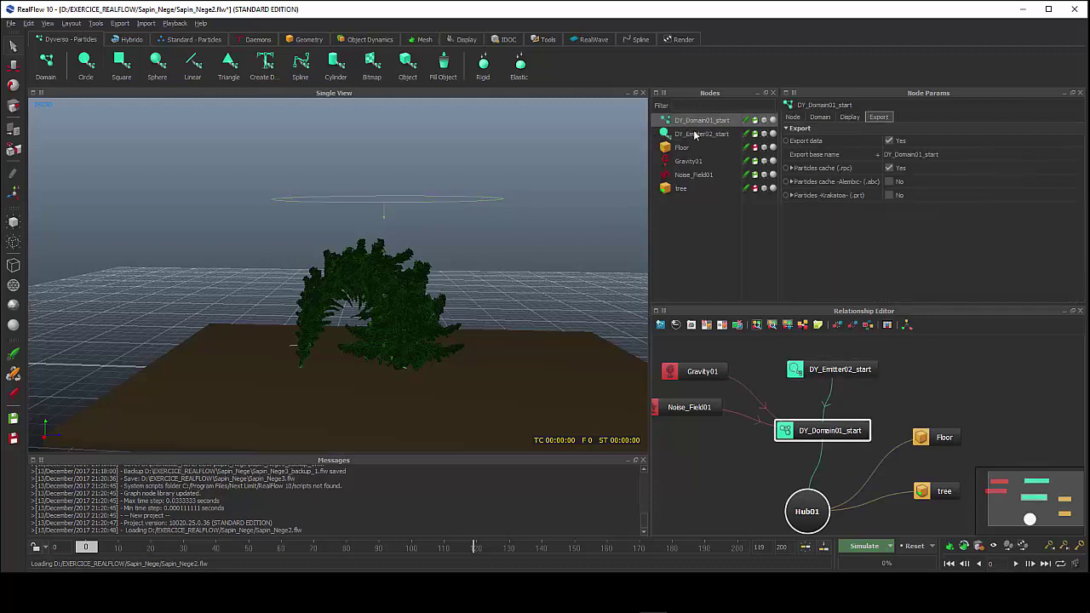
pyautogui.click(792, 118)
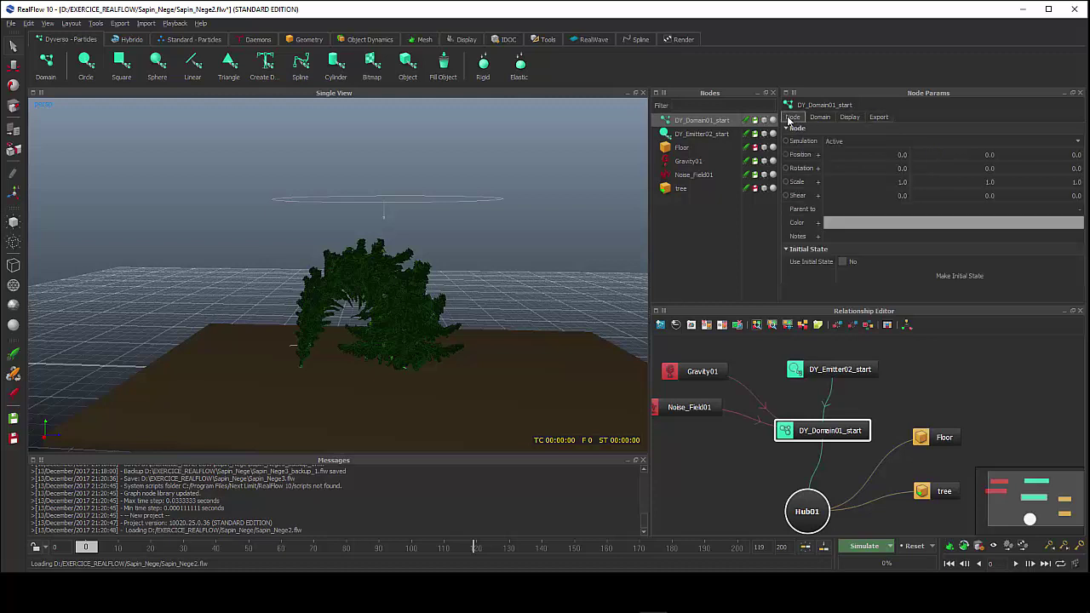
# Step: Choose Granular as the particle type of DY_Domain01_start
pyautogui.click(820, 118)
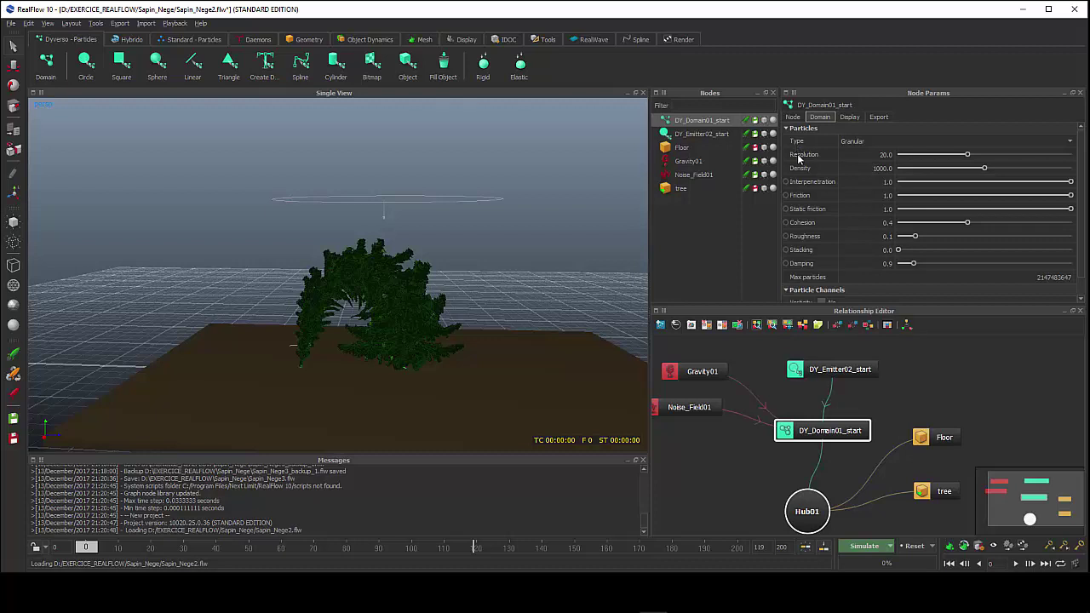
pyautogui.click(855, 143)
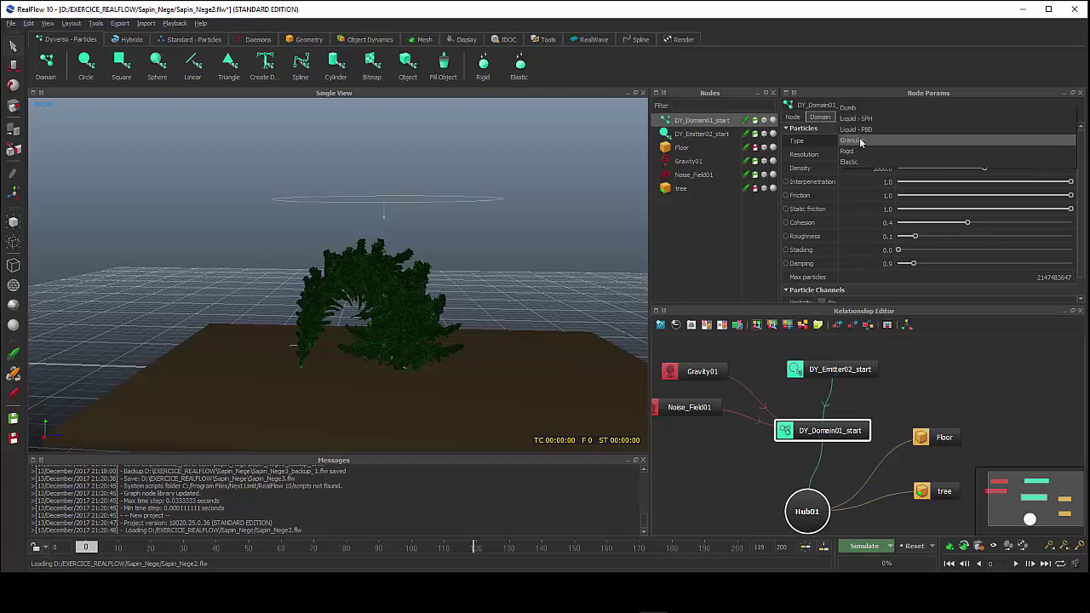
pyautogui.click(860, 141)
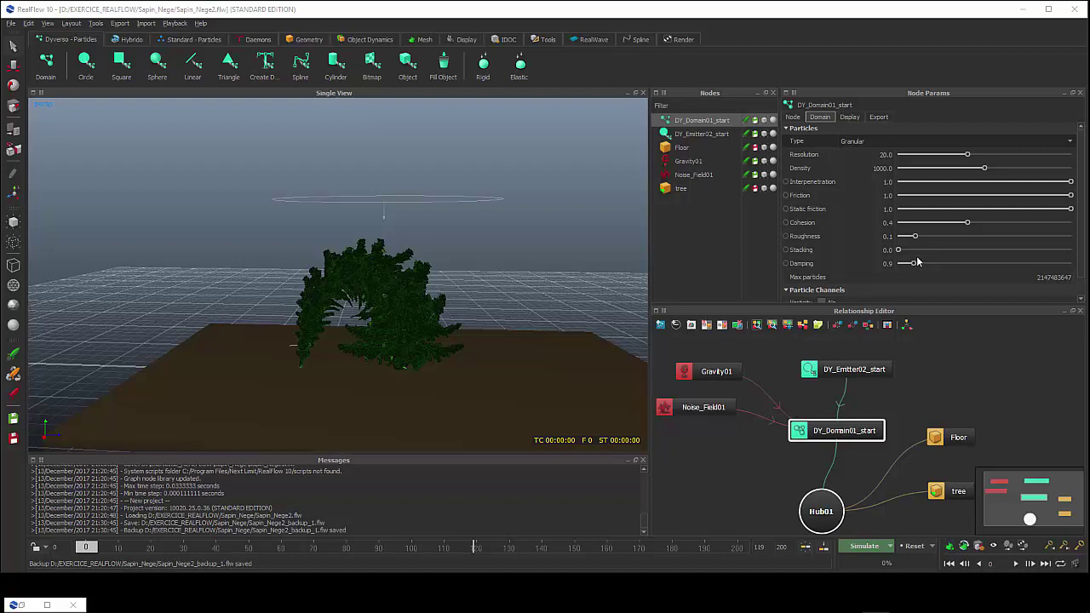
# Step: Enable the Vorticity and Normal particle channels for DY_Domain01_start
pyautogui.scroll(-1, 917, 261)
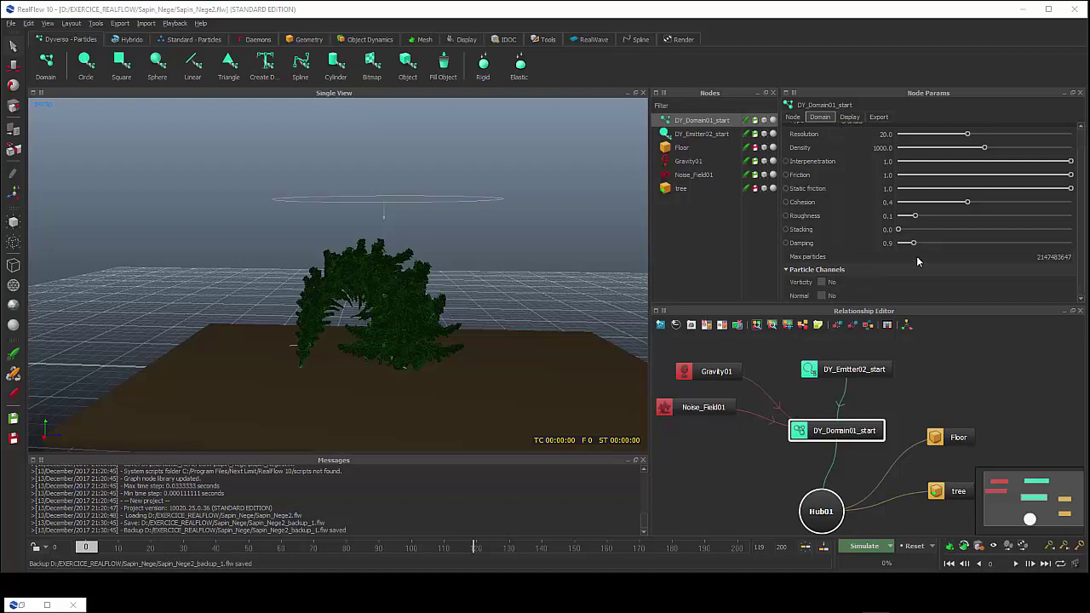
pyautogui.scroll(1, 917, 261)
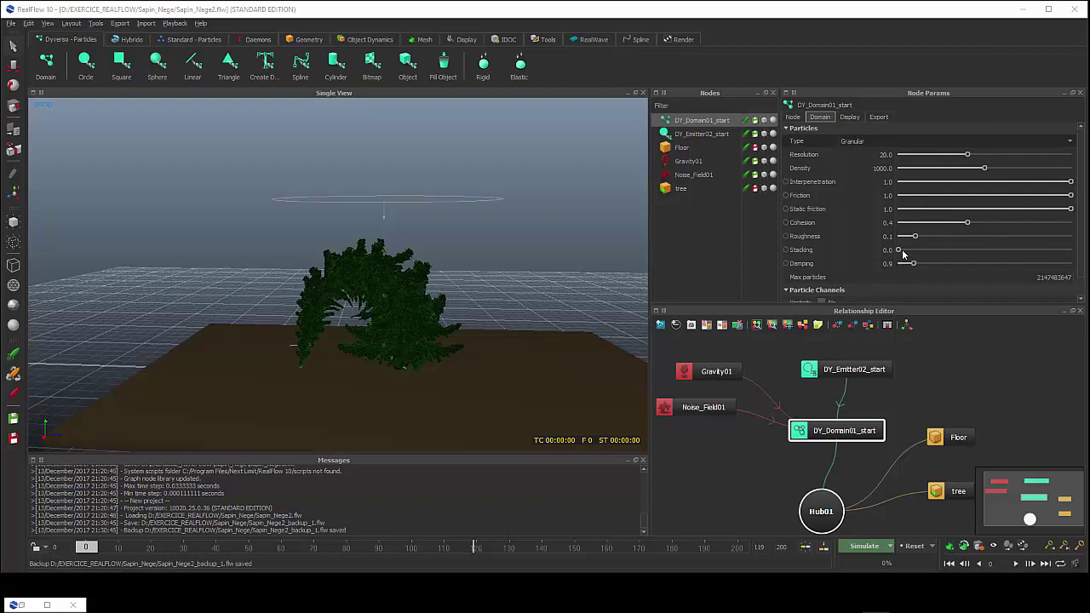
pyautogui.scroll(-1, 903, 252)
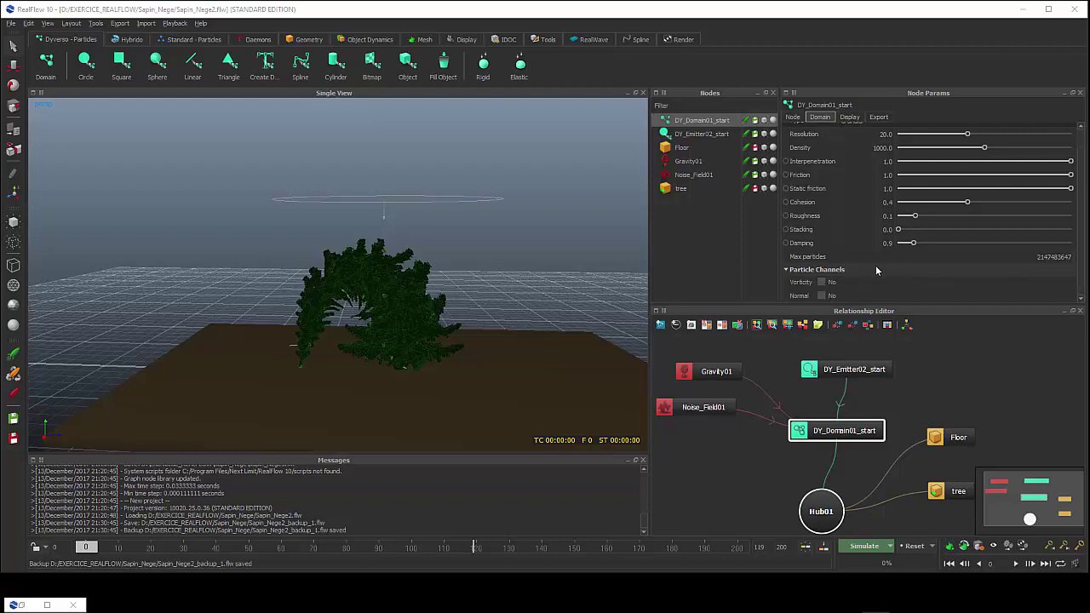
pyautogui.click(822, 283)
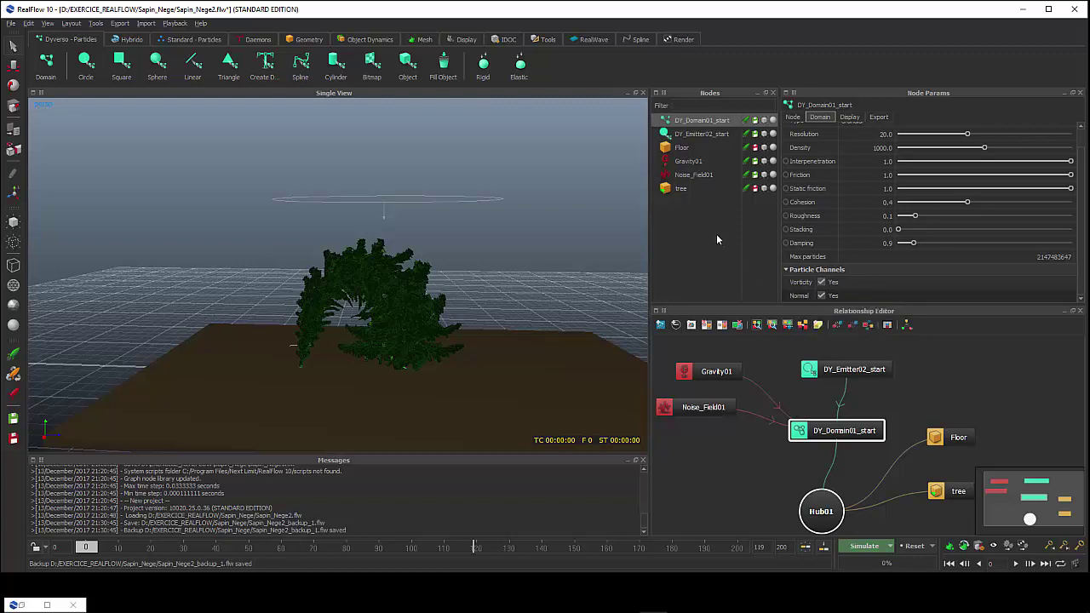
pyautogui.scroll(1, 822, 194)
# Step: Review the domain's display settings and enable Krakatoa particle (.prt) export for DY_Domain01_start
pyautogui.click(848, 119)
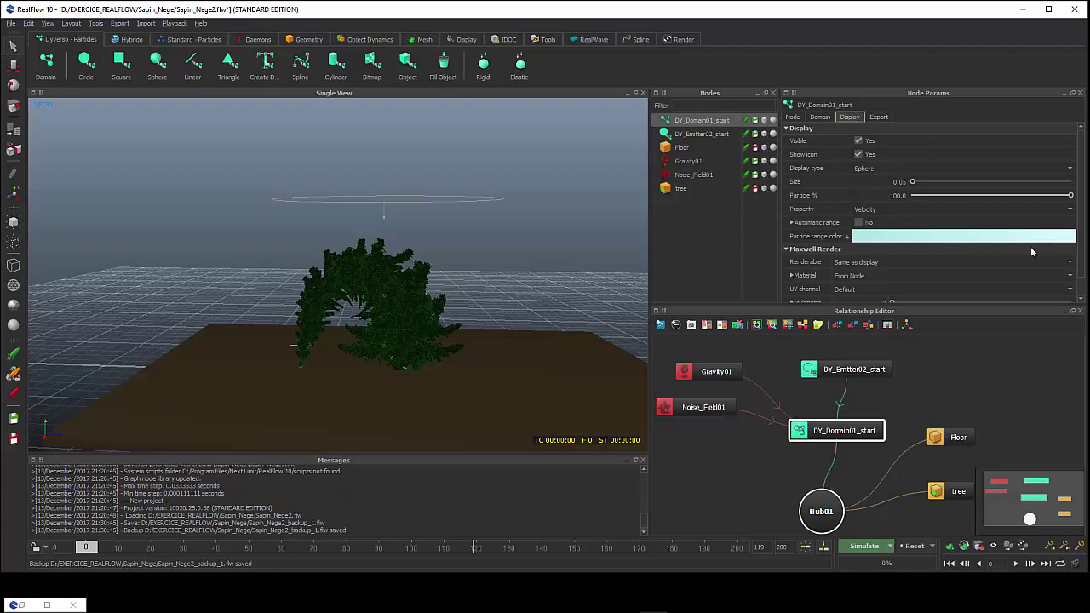
pyautogui.click(879, 117)
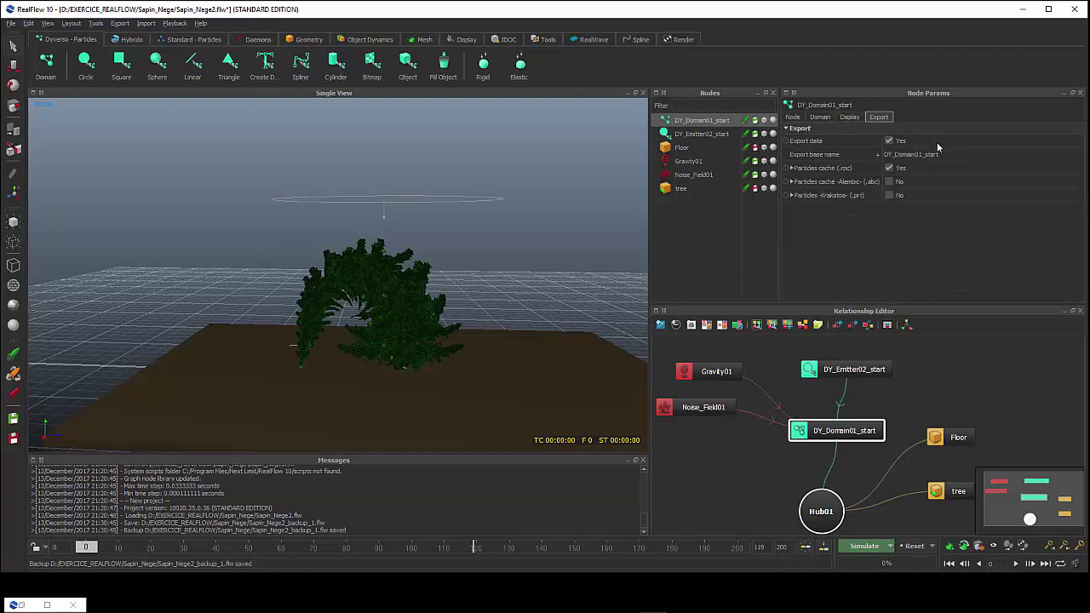
pyautogui.click(888, 196)
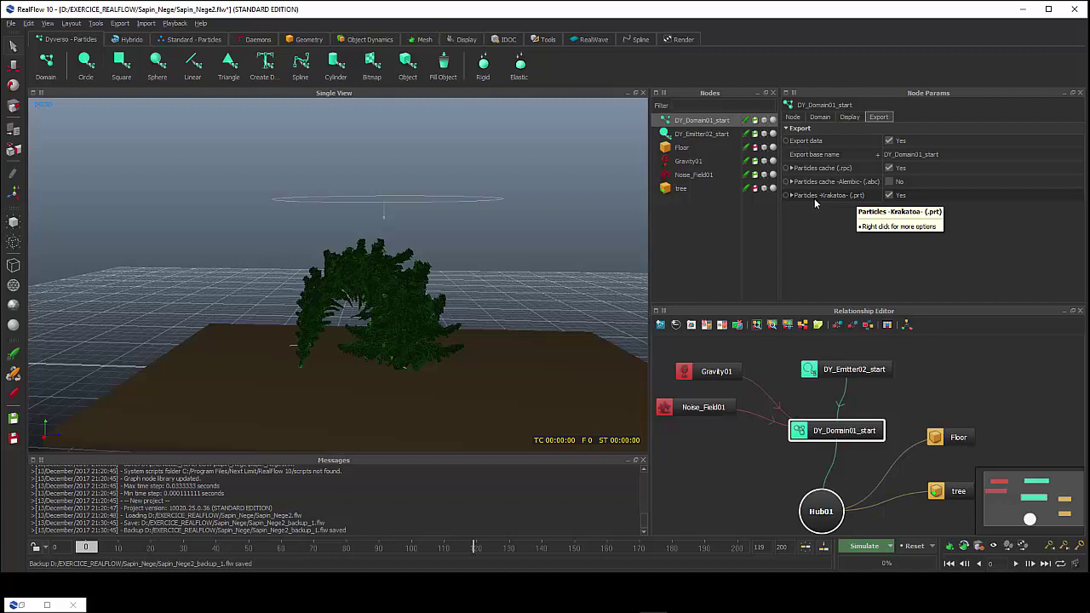
# Step: Set DY_Emitter02_start's V random to 0.58 and H random to 0.572, and enlarge the relationship editor
pyautogui.click(703, 134)
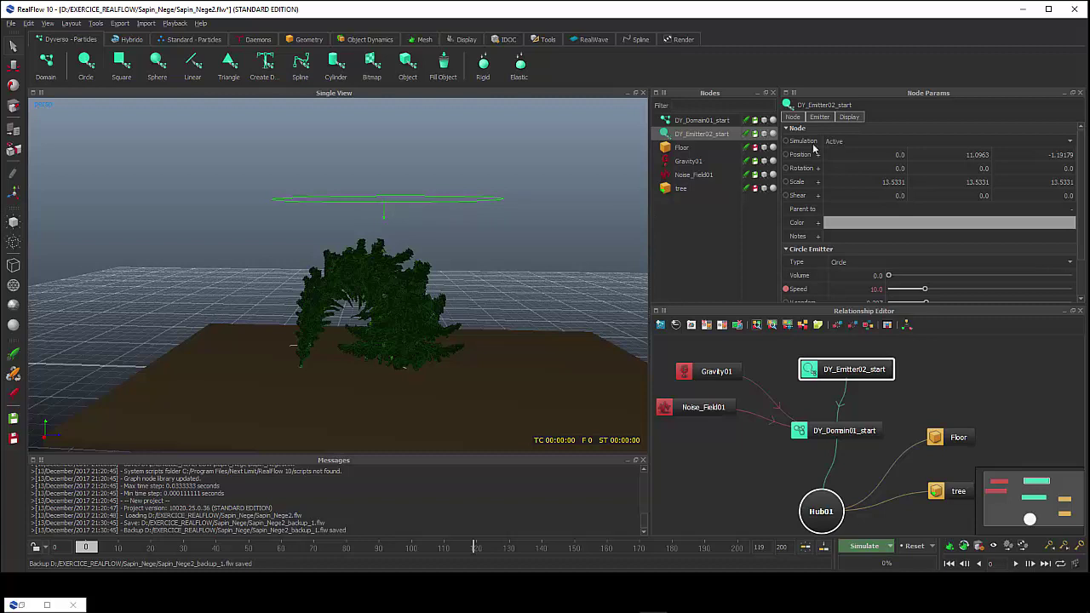
pyautogui.click(819, 116)
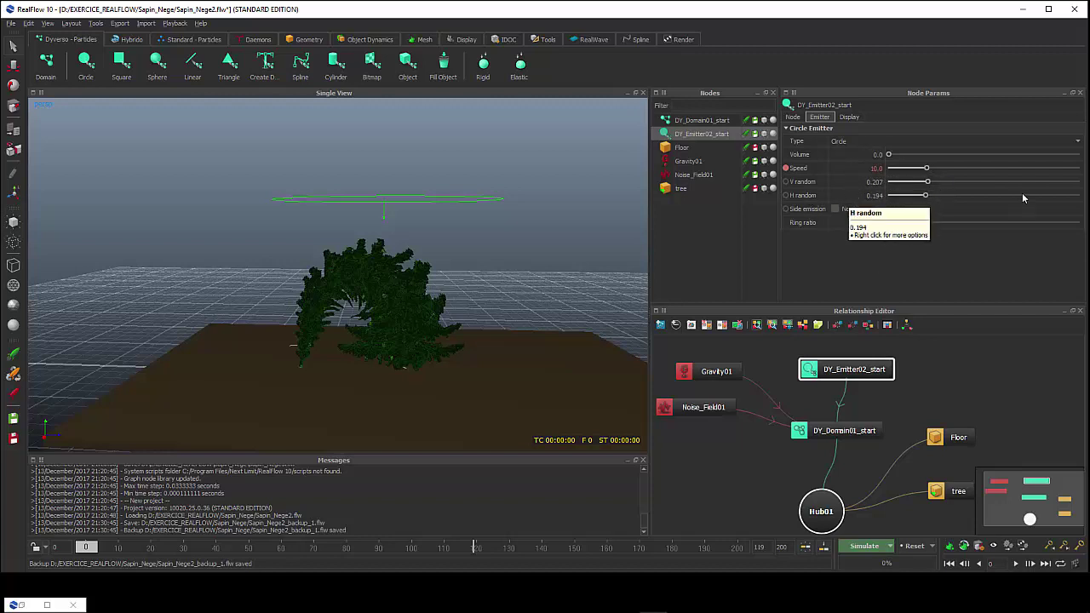
pyautogui.click(1000, 181)
pyautogui.click(997, 196)
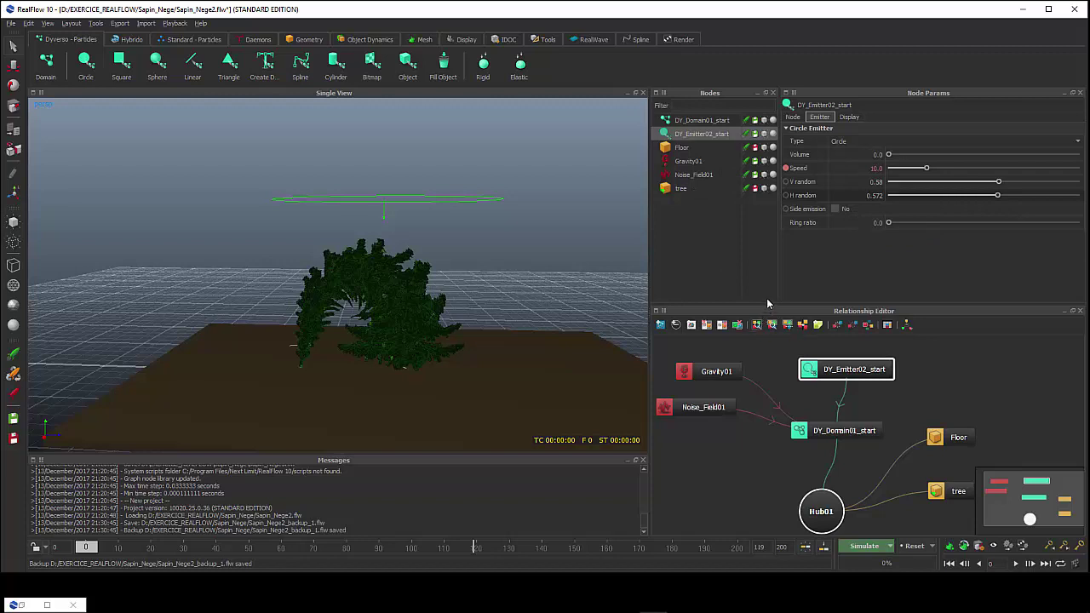
pyautogui.moveTo(766, 296); pyautogui.dragTo(767, 267)
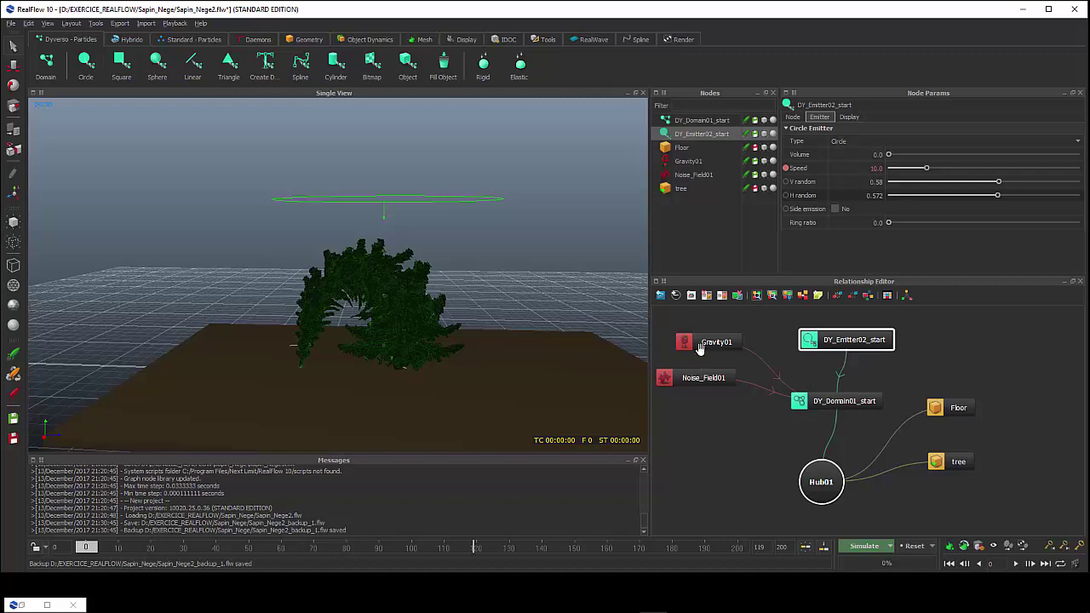
# Step: Rearrange Gravity01, Noise_Field01 and Hub01 in the relationship graph, and review the Noise Field parameters of Noise_Field01
pyautogui.moveTo(704, 343); pyautogui.dragTo(726, 336)
pyautogui.moveTo(705, 379); pyautogui.dragTo(724, 393)
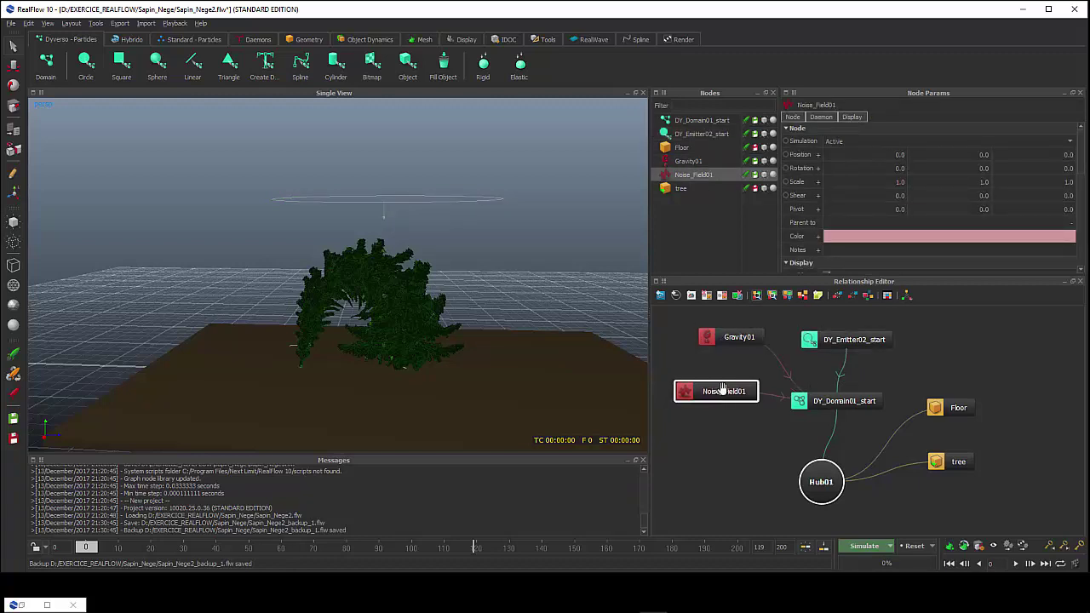
pyautogui.click(822, 117)
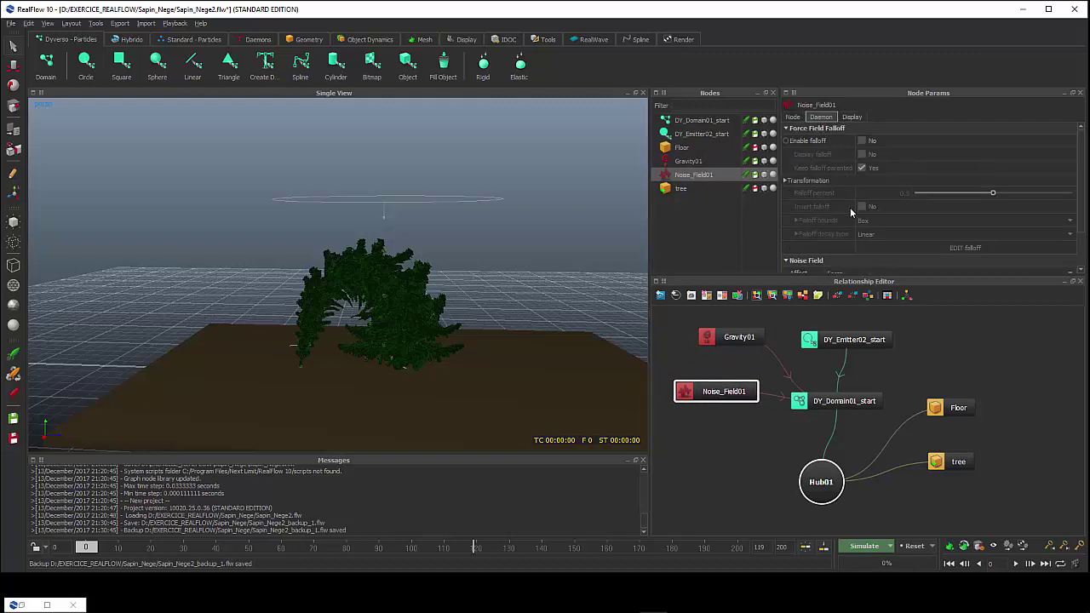
pyautogui.scroll(-2, 851, 204)
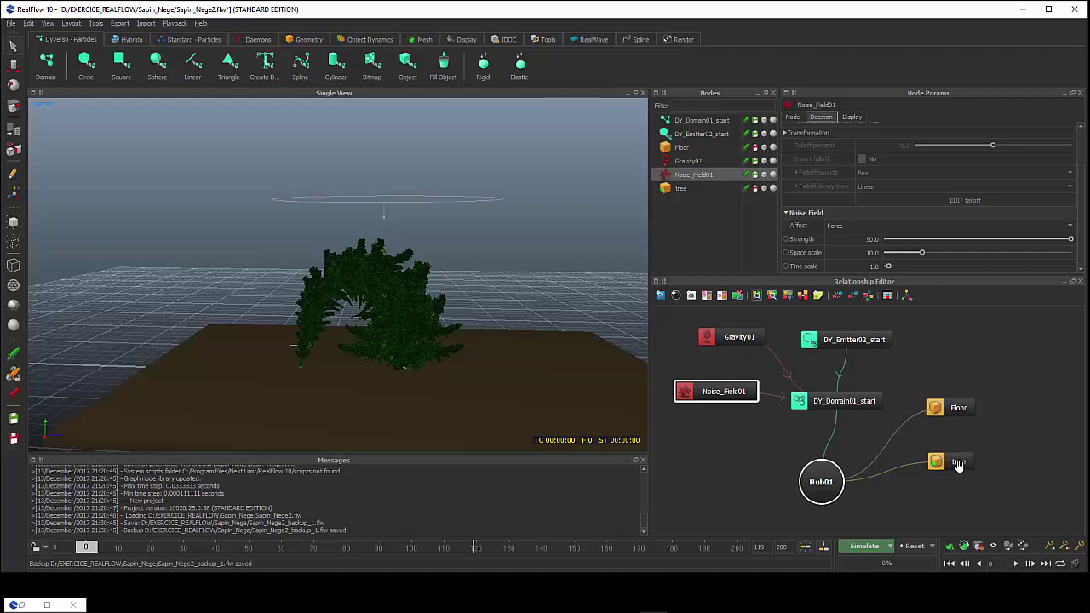
pyautogui.moveTo(809, 490); pyautogui.dragTo(828, 480)
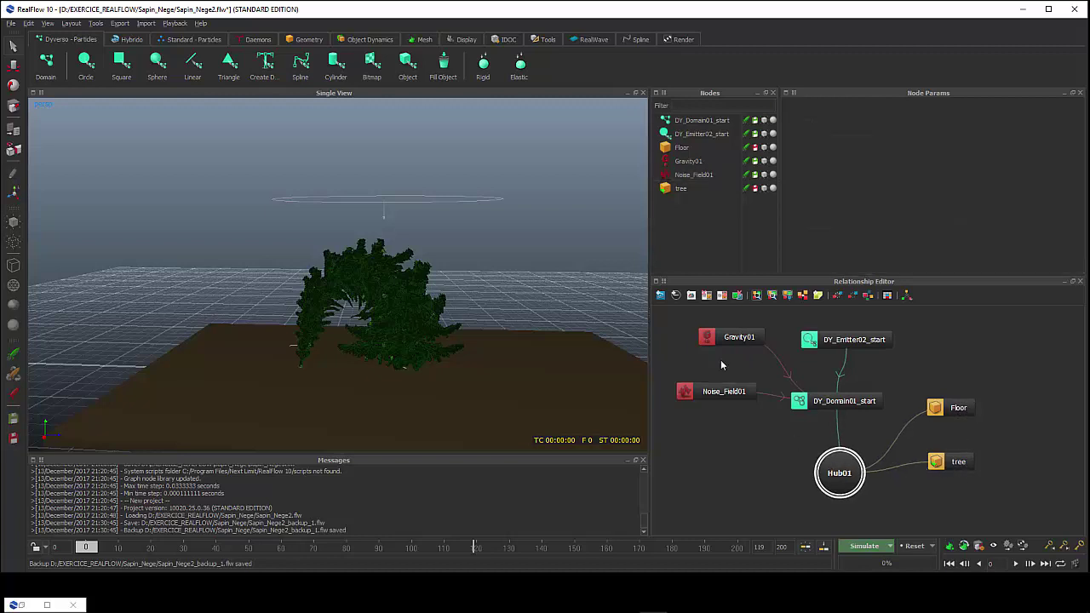
# Step: Examine the Speed animation curve of DY_Emitter02_start in the Curve Editor
pyautogui.click(692, 135)
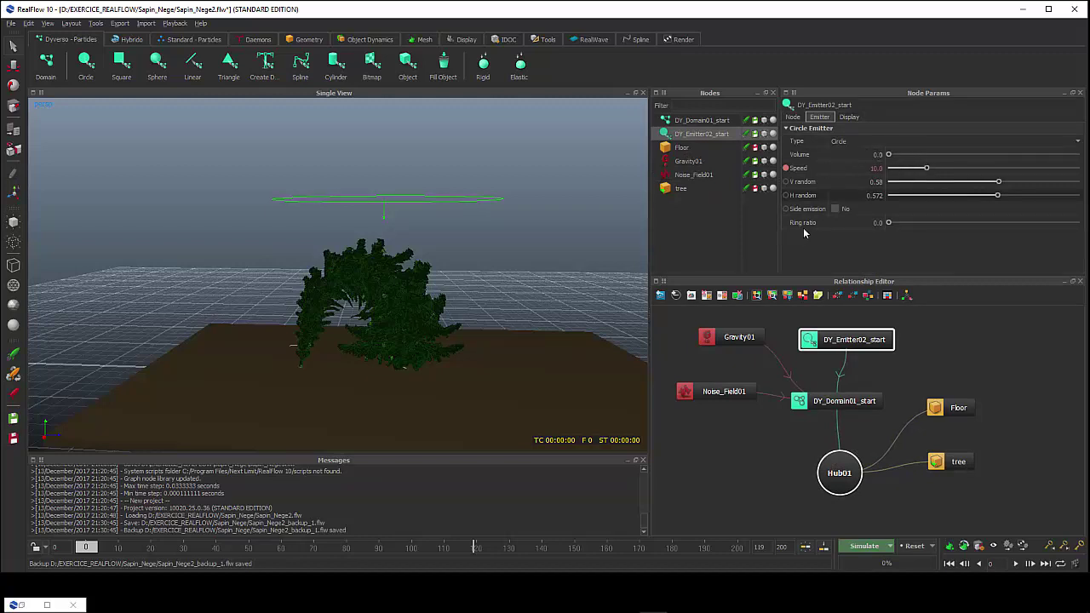
pyautogui.click(876, 166)
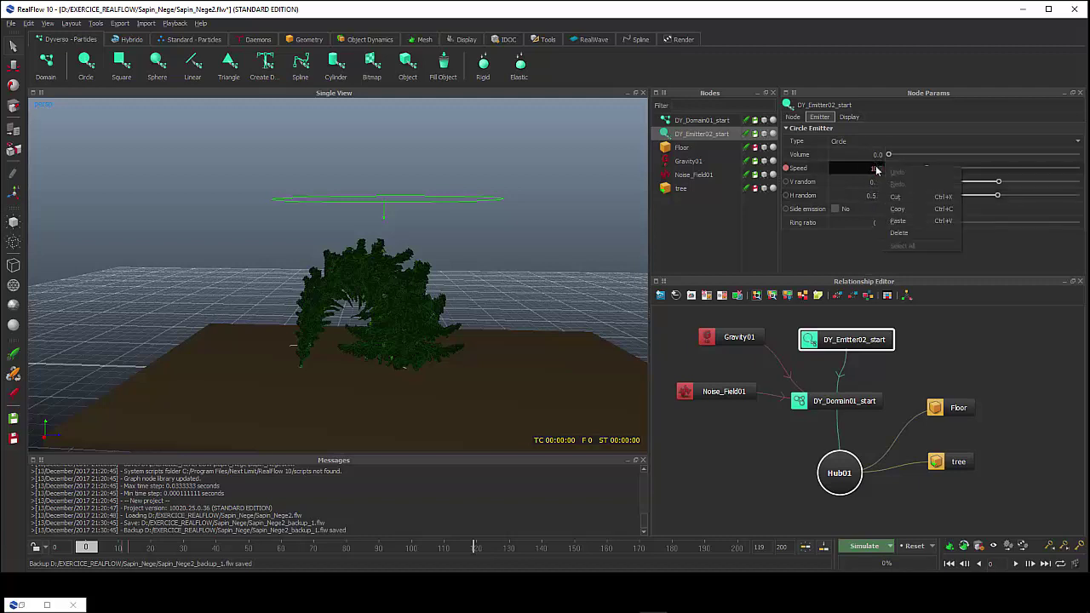
pyautogui.rightClick(804, 169)
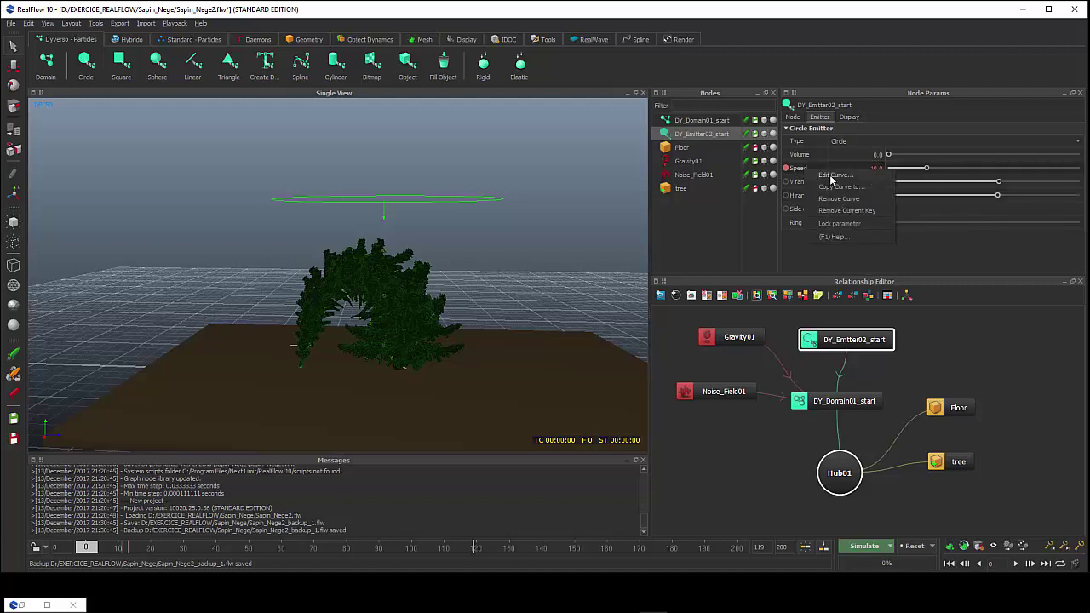
pyautogui.click(834, 210)
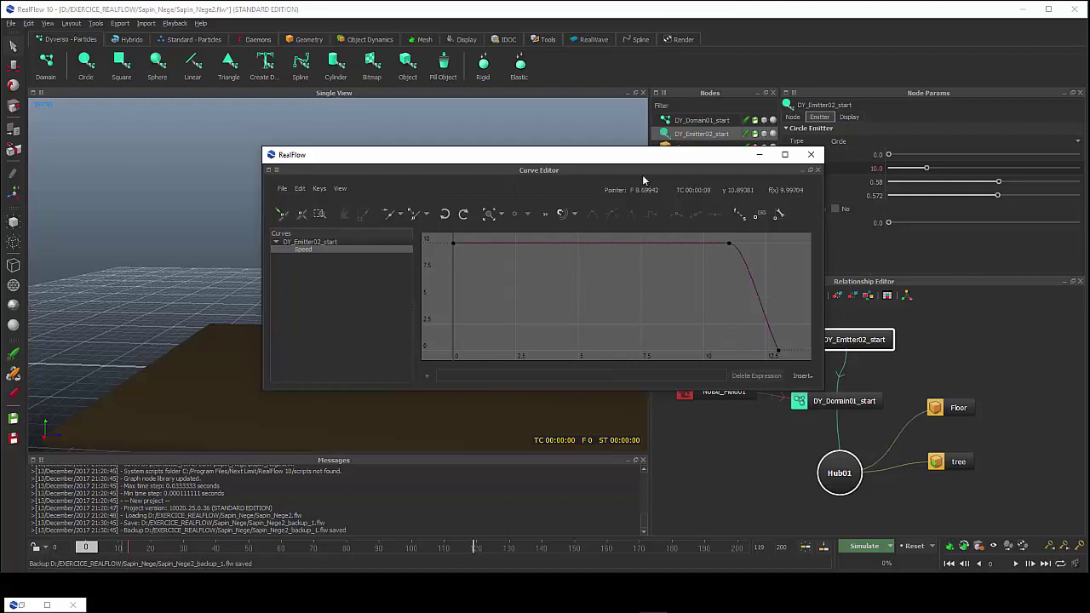
pyautogui.moveTo(642, 164); pyautogui.dragTo(720, 255)
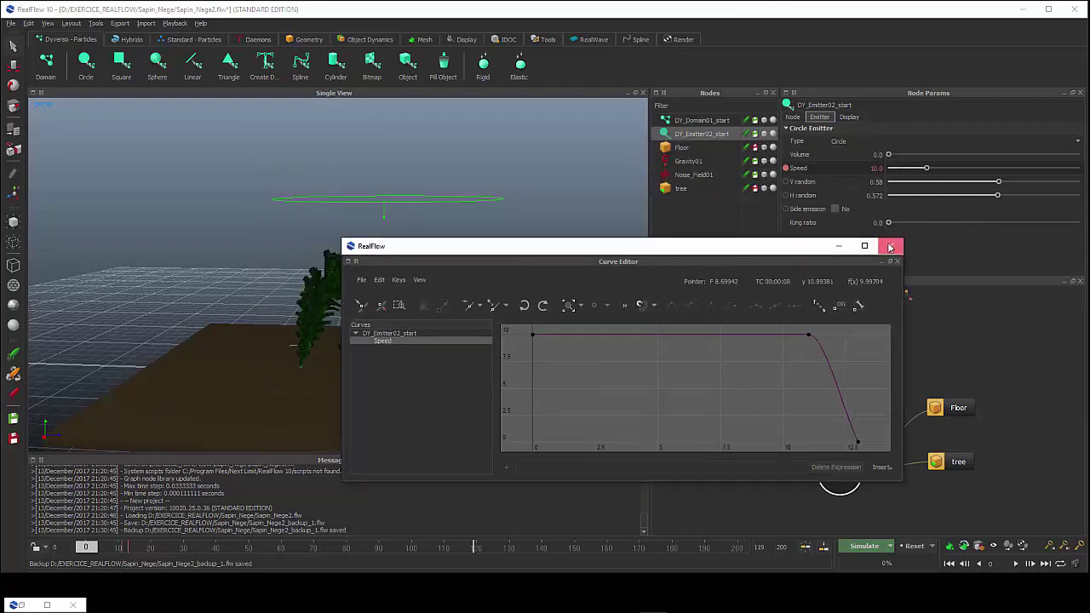
pyautogui.click(890, 247)
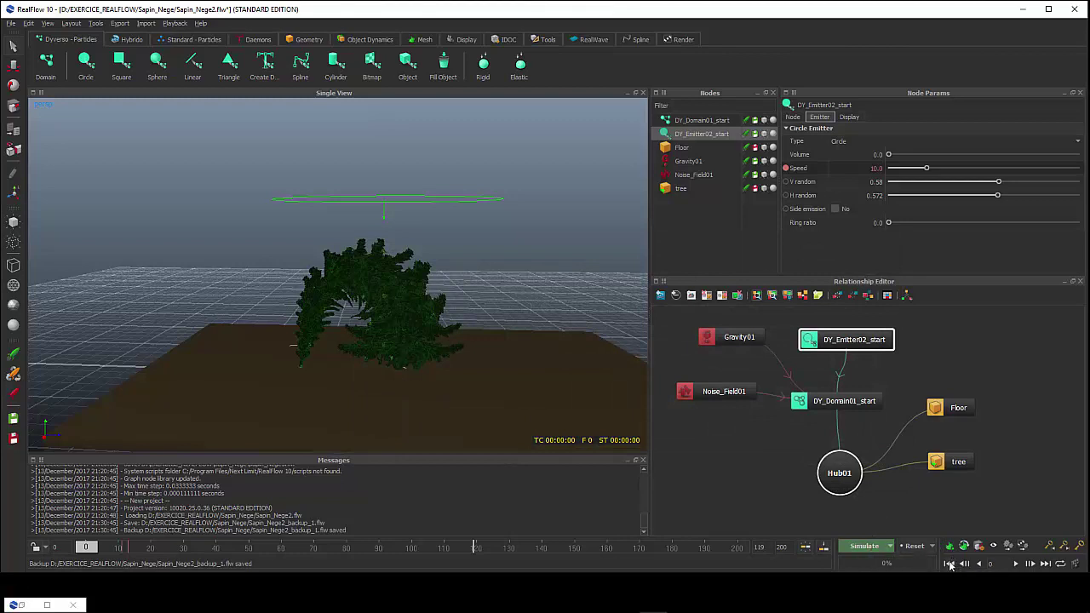
# Step: Simulate up to frame 2 and review the tree's Dyverso particle collision and interaction parameters
pyautogui.click(865, 546)
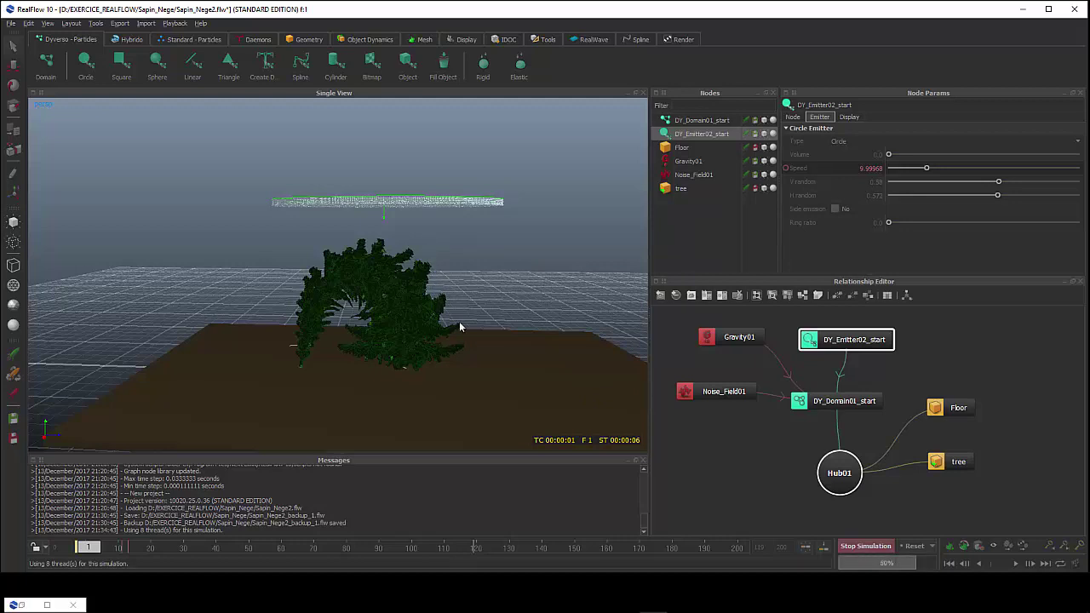
pyautogui.click(413, 282)
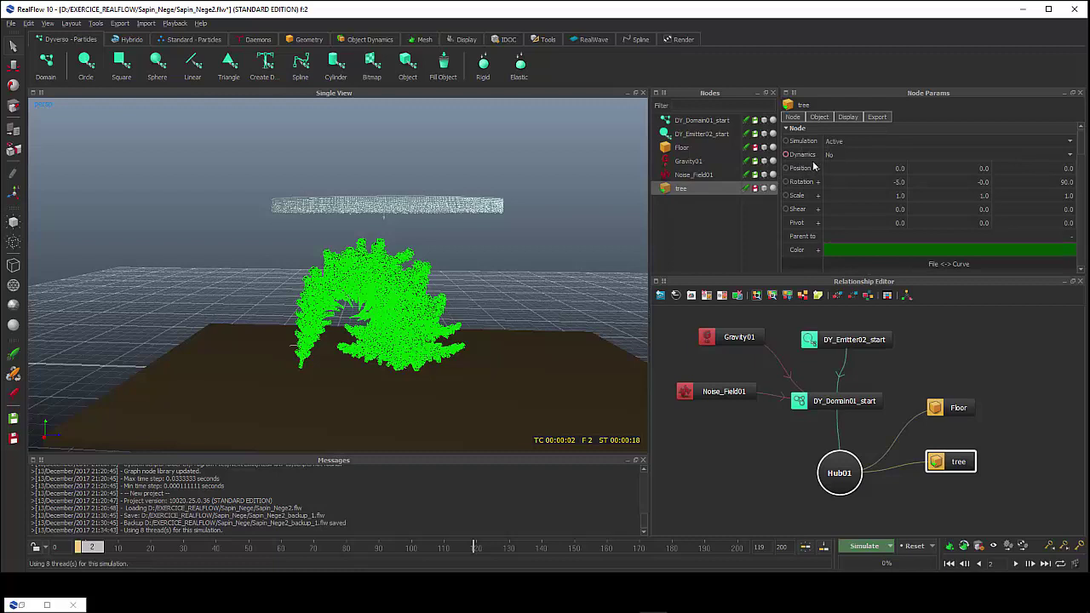
pyautogui.click(819, 117)
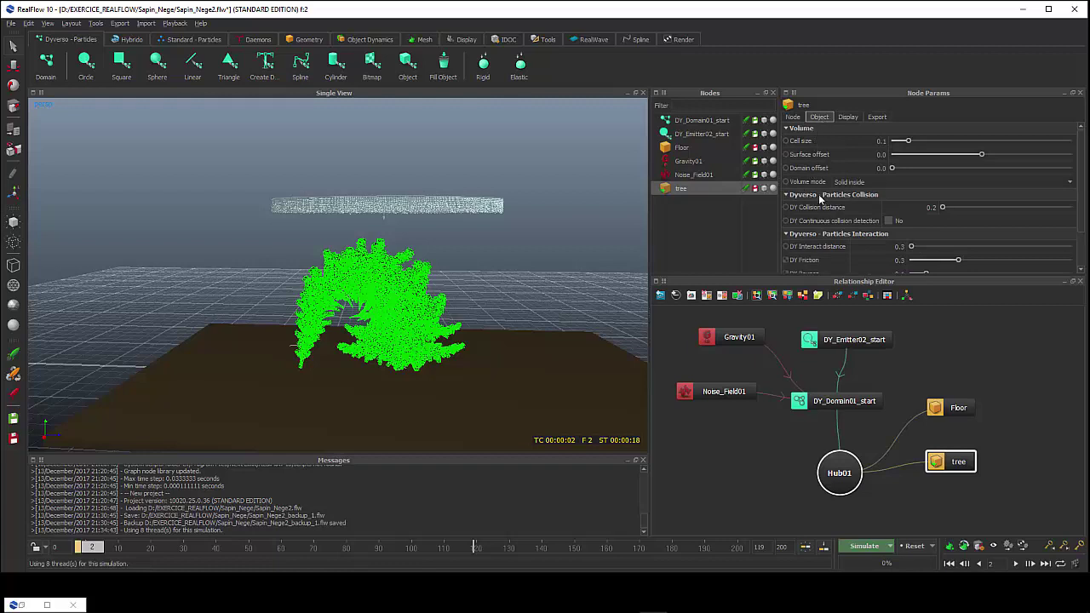
pyautogui.click(800, 128)
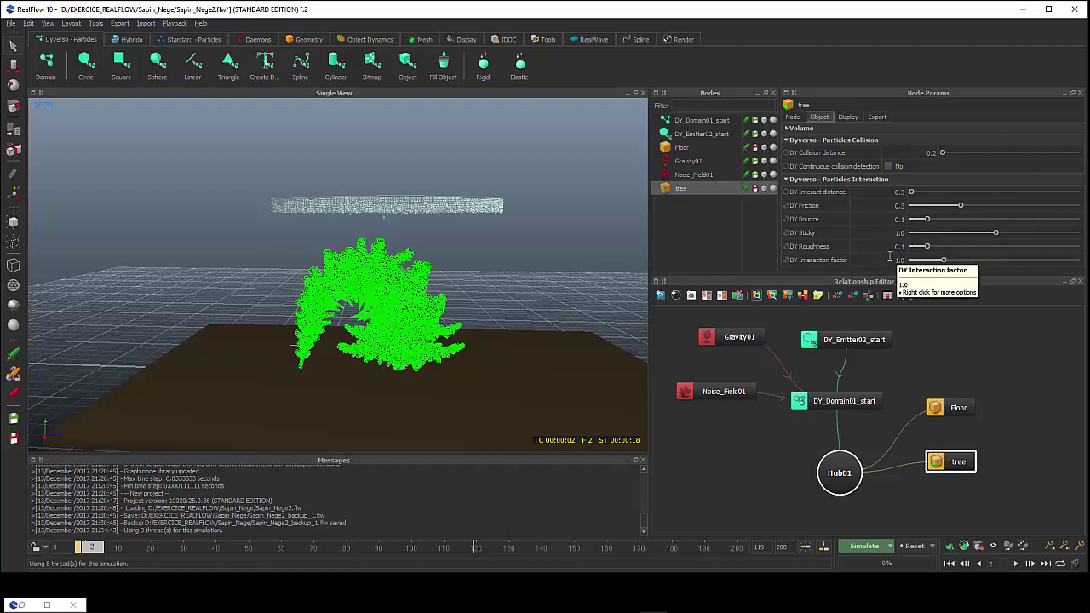
# Step: Continue the simulation to frame 5 and inspect the particles reaching the treetop up close
pyautogui.click(863, 546)
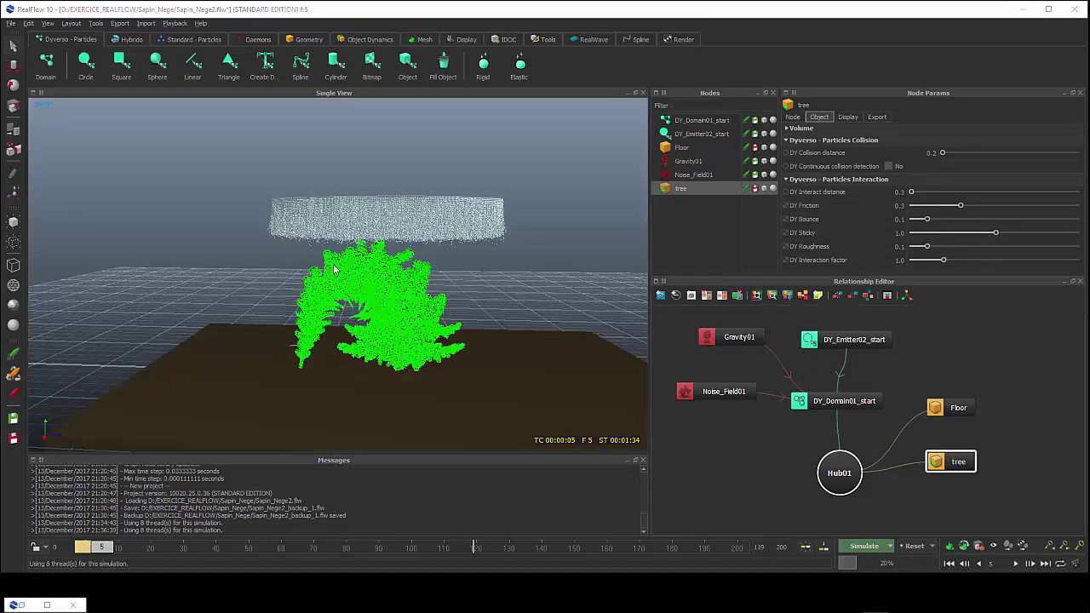
pyautogui.keyDown('alt'); pyautogui.moveTo(334, 269); pyautogui.dragTo(381, 358); pyautogui.keyUp('alt')
pyautogui.scroll(5, 418, 260)
pyautogui.scroll(-5, 407, 269)
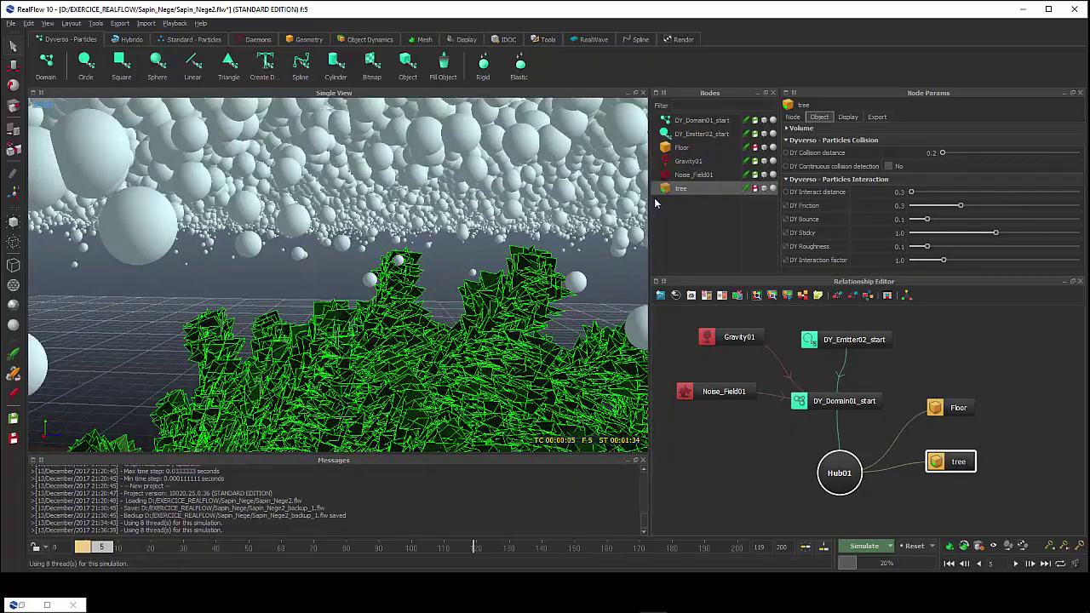
# Step: Check the tree's display settings and bring up the display settings of DY_Domain01_start
pyautogui.click(848, 116)
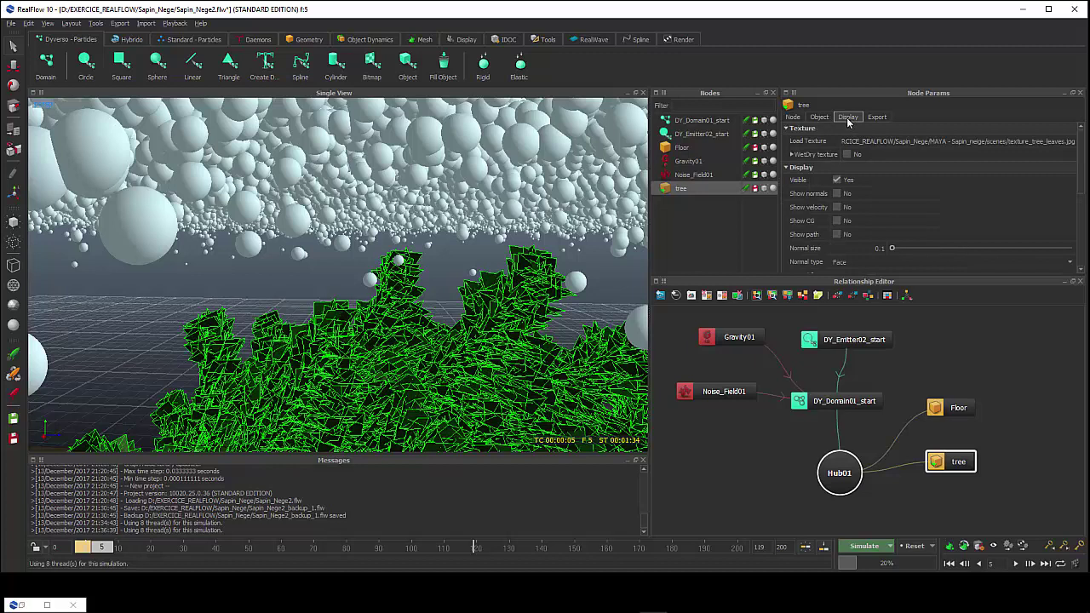
pyautogui.click(717, 122)
pyautogui.click(849, 119)
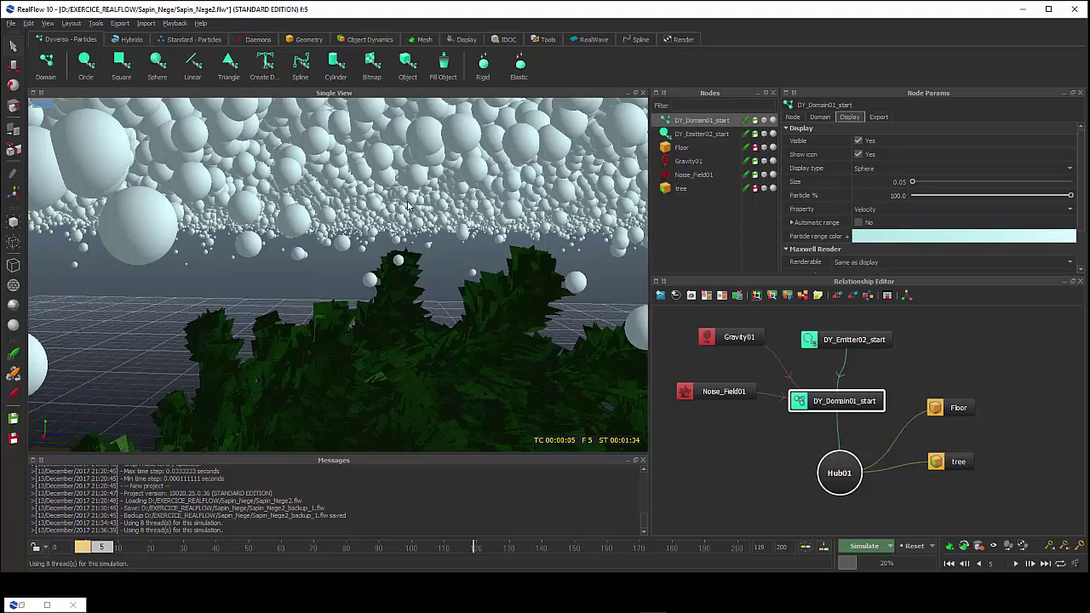
# Step: Examine the density and shape of the falling particle mass above the tree, both up close and from a distance
pyautogui.scroll(-5, 371, 225)
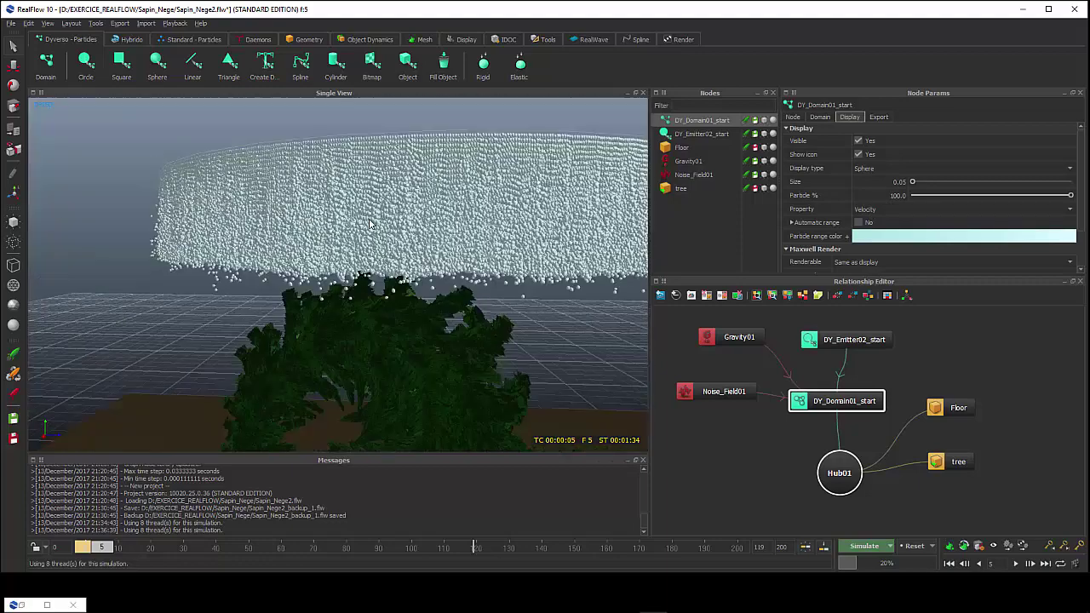
pyautogui.scroll(2, 379, 229)
pyautogui.scroll(3, 381, 229)
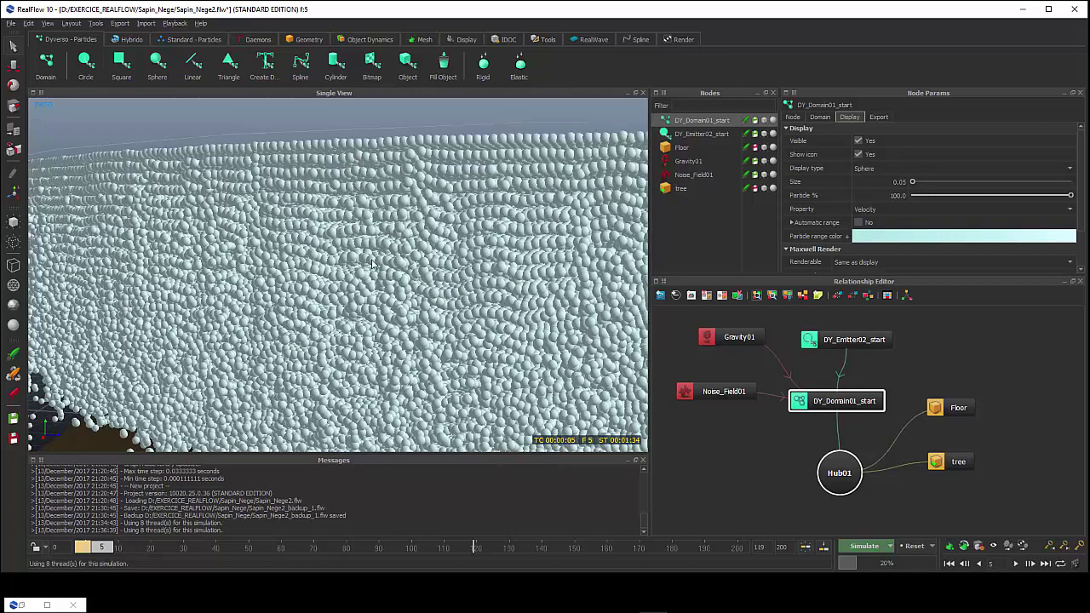
pyautogui.scroll(3, 354, 306)
pyautogui.scroll(2, 351, 306)
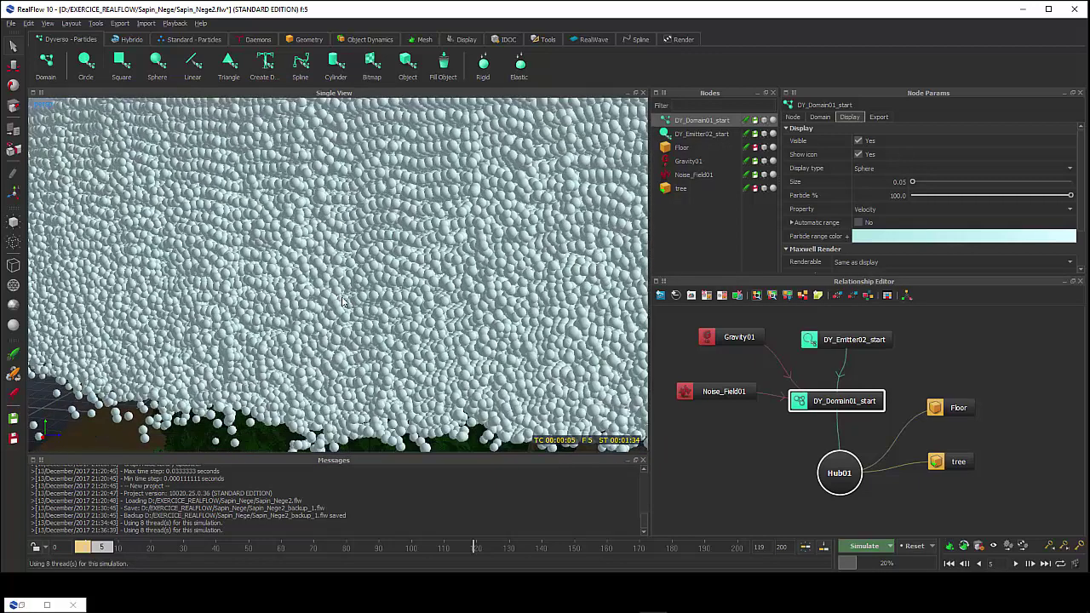
pyautogui.scroll(-5, 370, 312)
pyautogui.scroll(5, 417, 309)
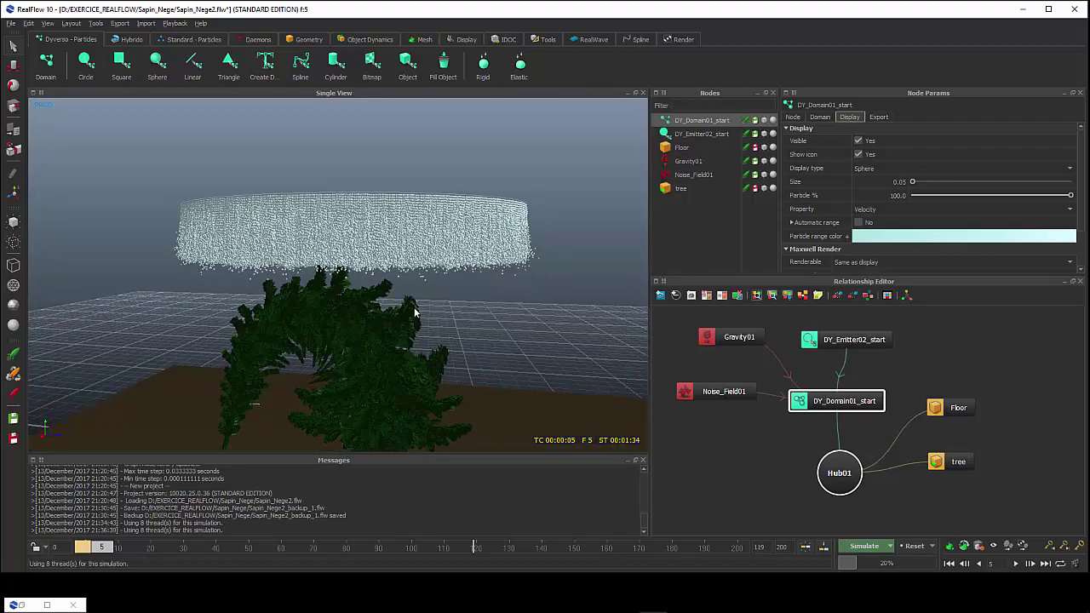
pyautogui.scroll(-5, 422, 315)
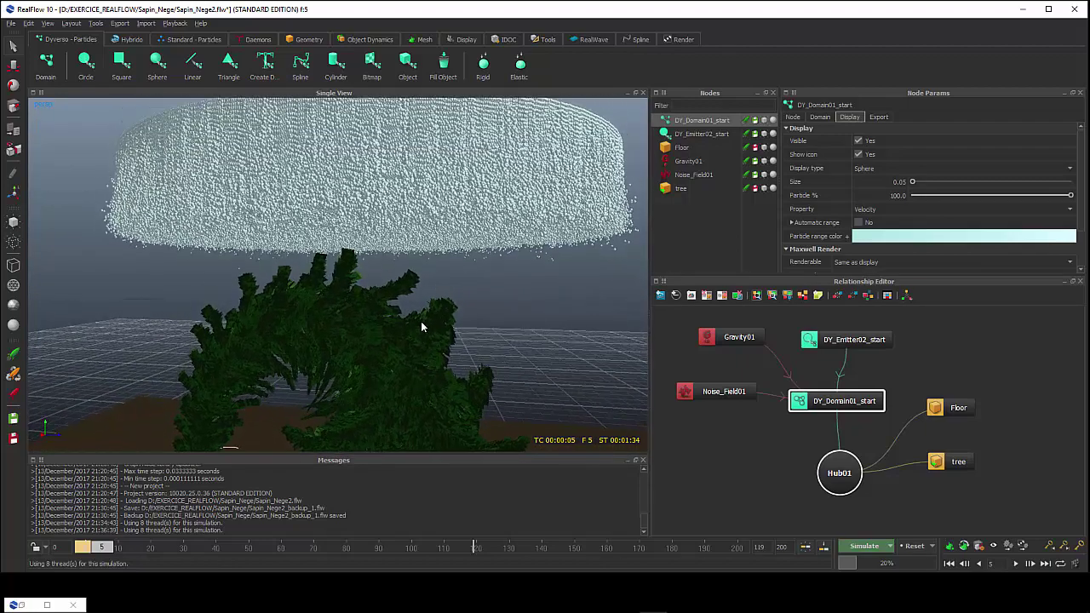
pyautogui.scroll(1, 422, 330)
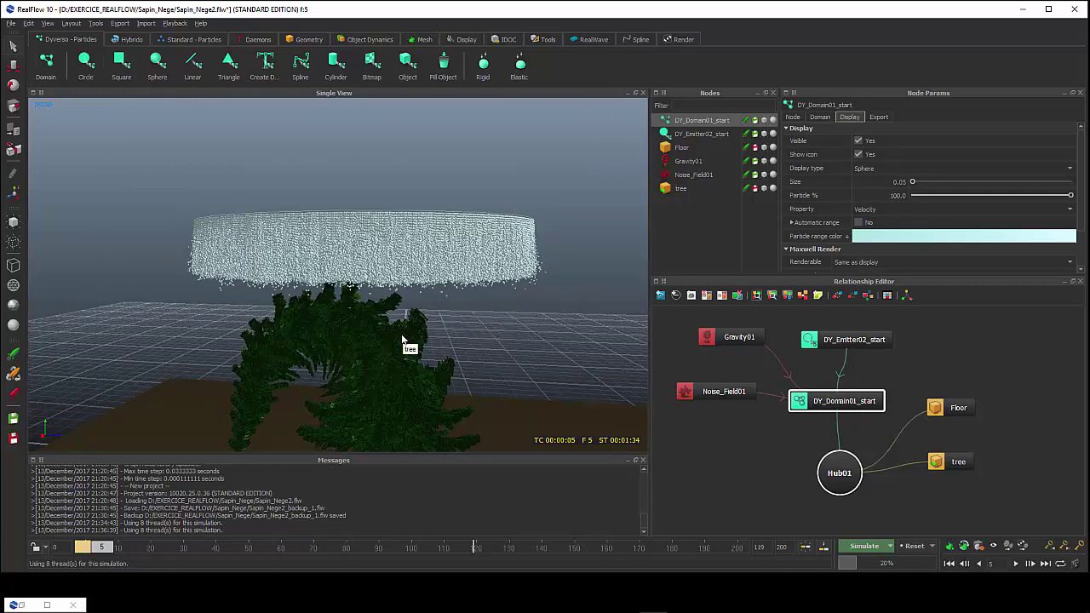
pyautogui.scroll(-2, 380, 332)
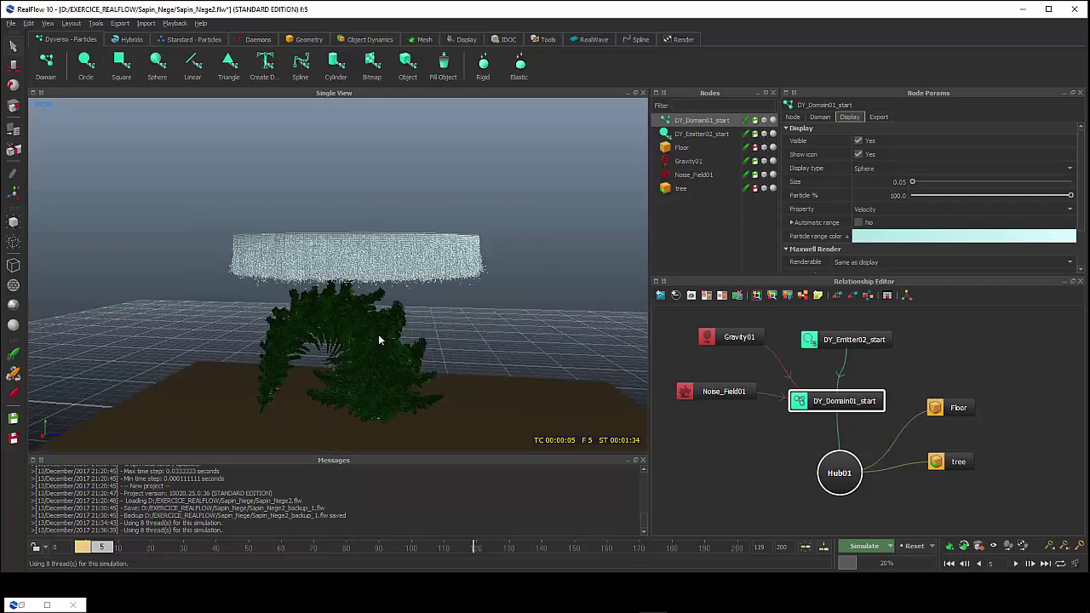
pyautogui.scroll(1, 381, 341)
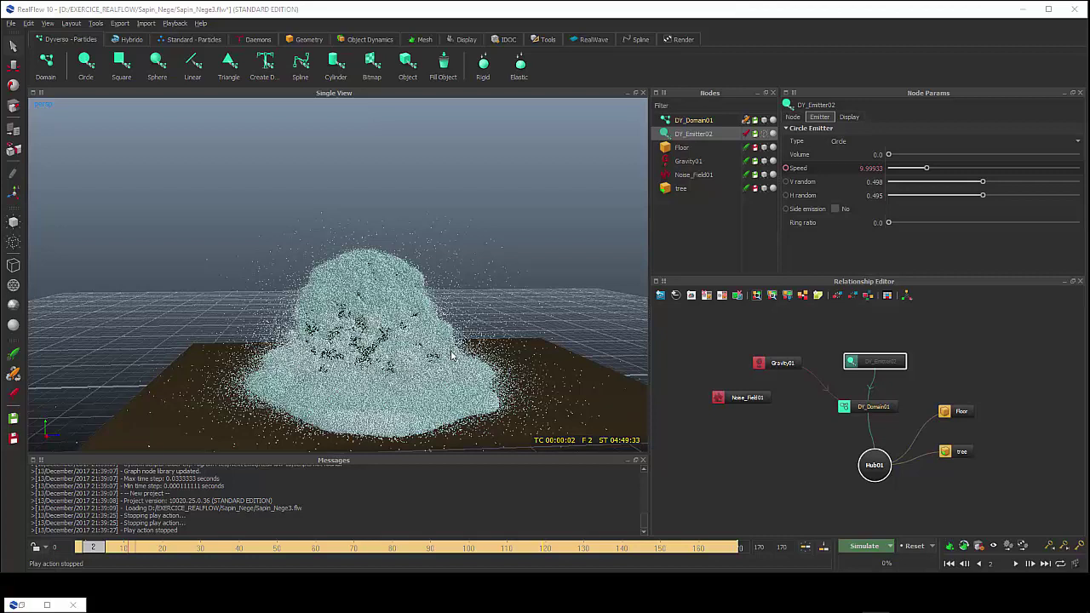
# Step: Review the node settings of the tree and DY_Emitter02 in the Sapin_Nege3 scene
pyautogui.click(673, 189)
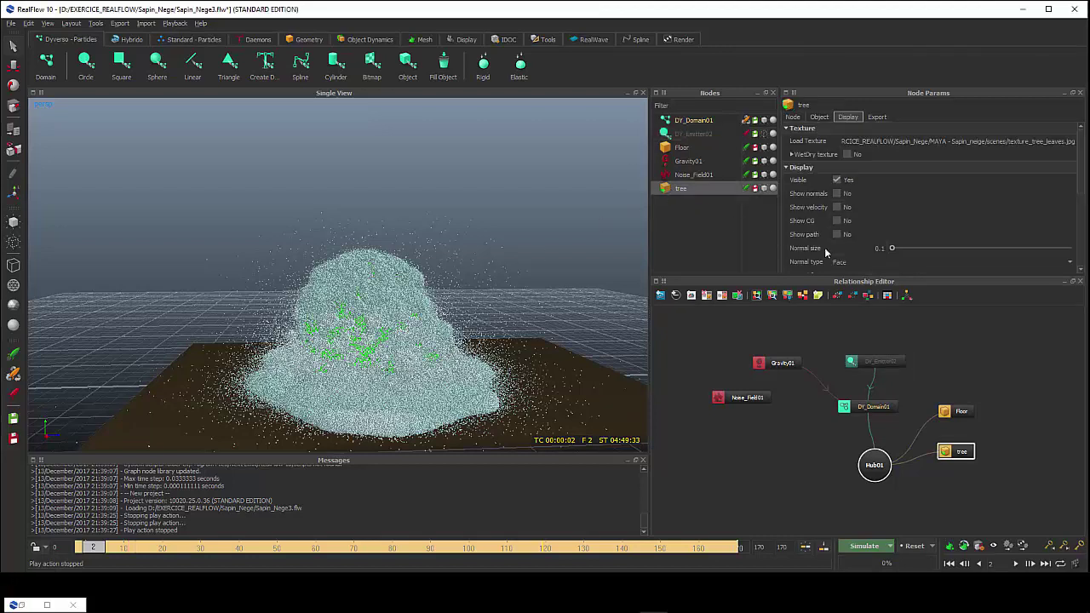
pyautogui.click(797, 118)
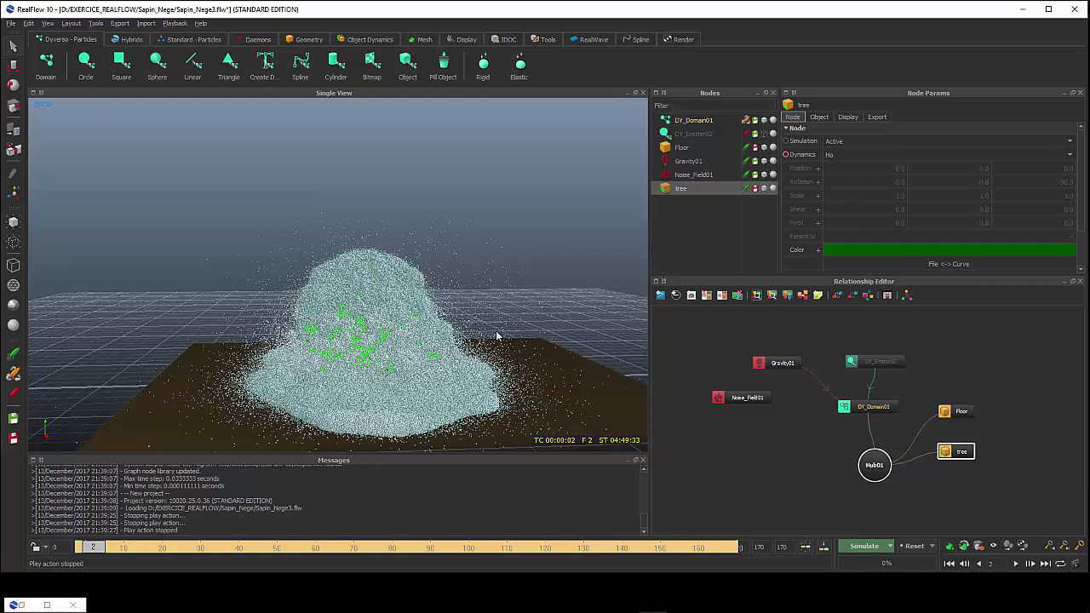
pyautogui.click(695, 124)
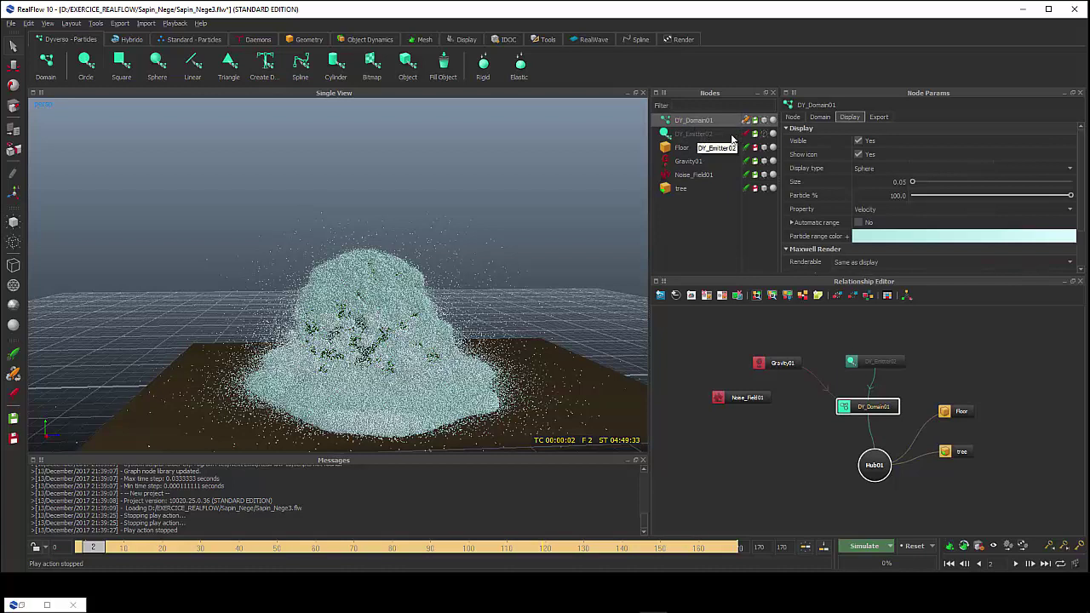
pyautogui.click(716, 135)
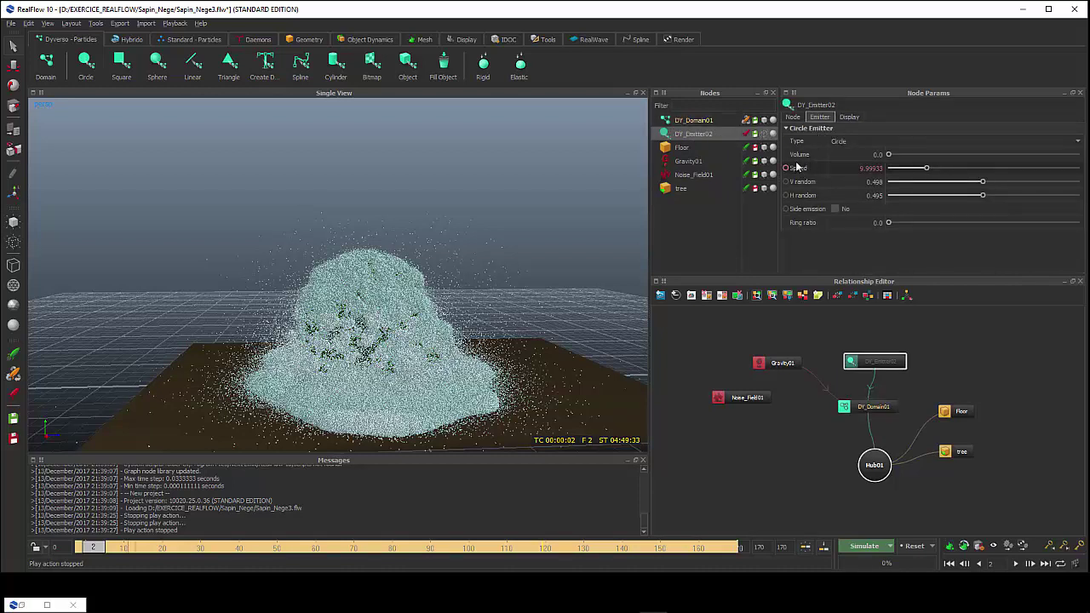
pyautogui.click(793, 119)
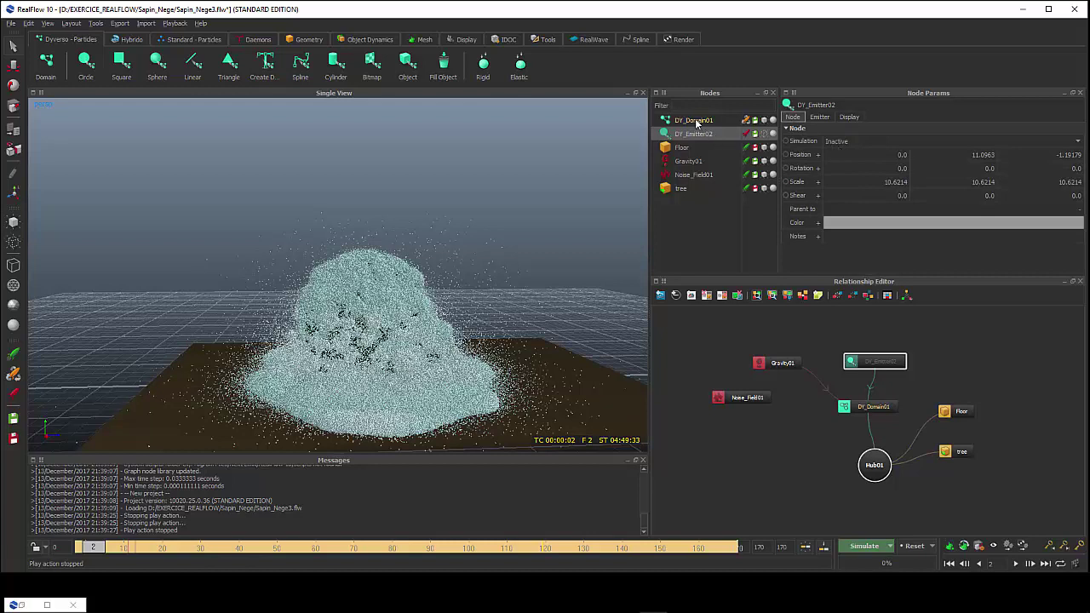
# Step: Briefly show and hide DY_Emitter02 in the viewport, and view DY_Domain01's simulation mode and initial state settings
pyautogui.click(763, 134)
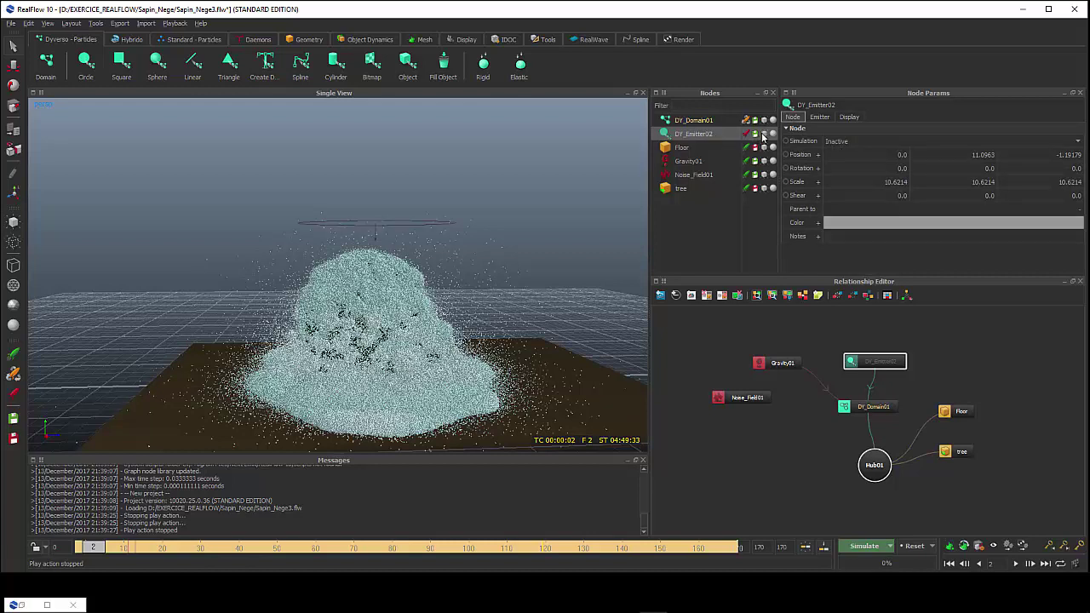
pyautogui.click(763, 135)
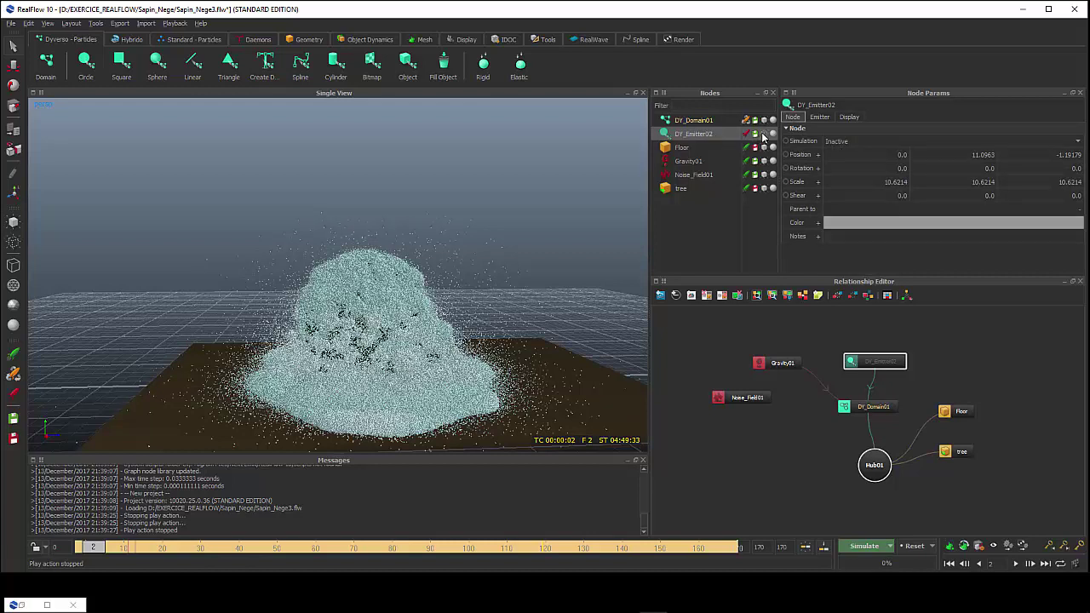
pyautogui.click(695, 122)
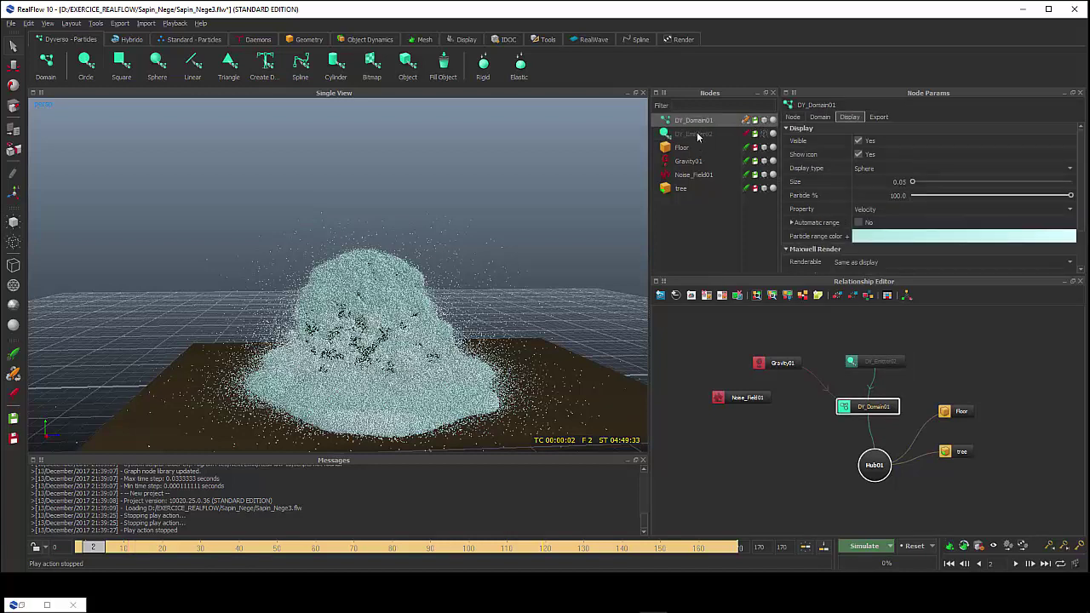
pyautogui.click(793, 117)
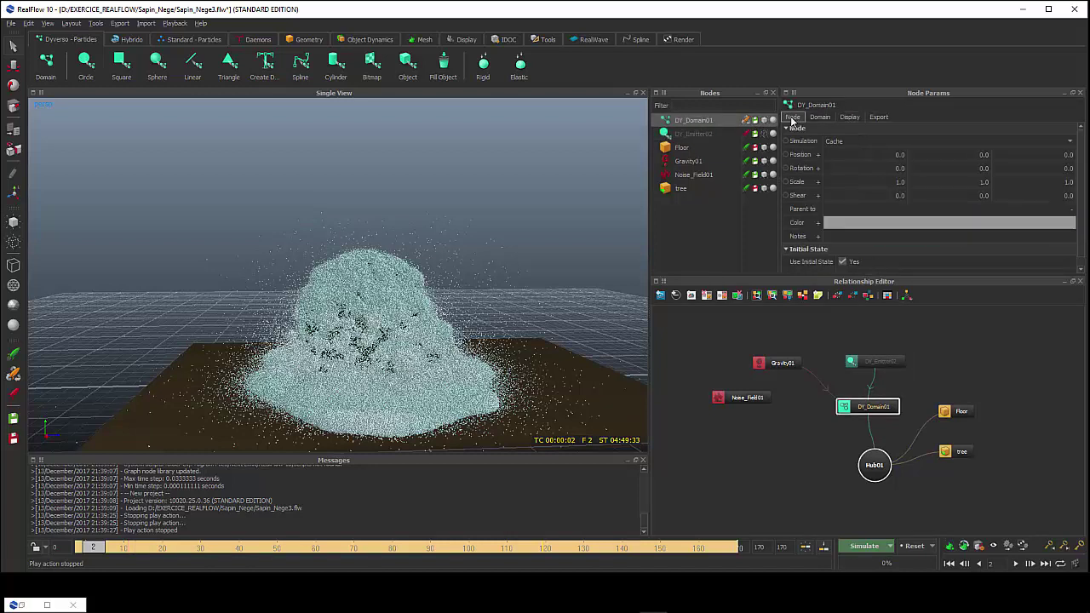
# Step: Check DY_Domain01's Use Initial State setting and the simulation's Reset To Initial State option, leaving both enabled
pyautogui.click(843, 253)
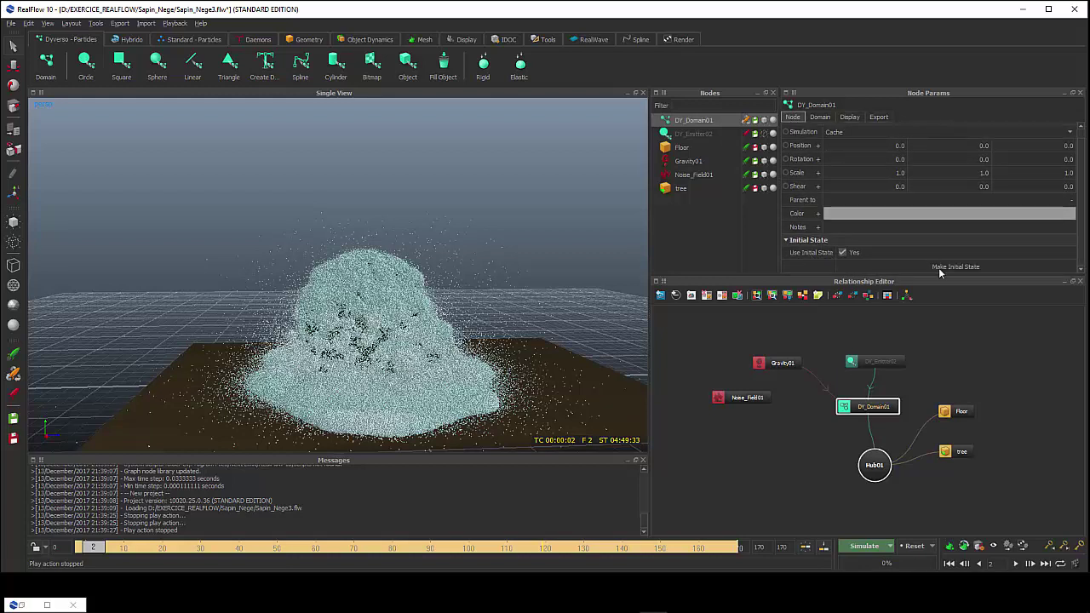
pyautogui.click(932, 546)
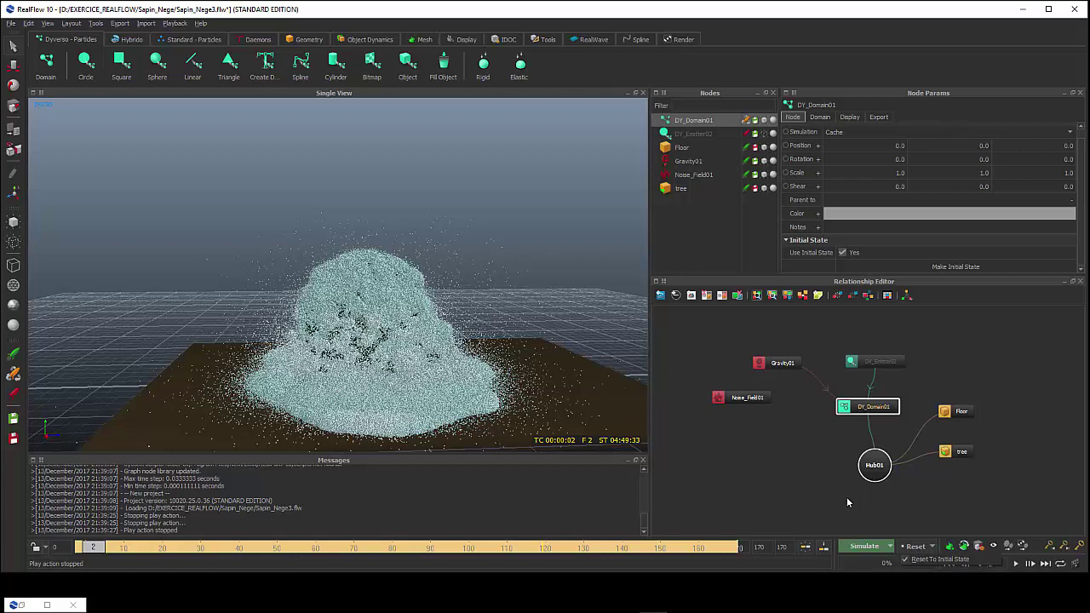
pyautogui.click(923, 506)
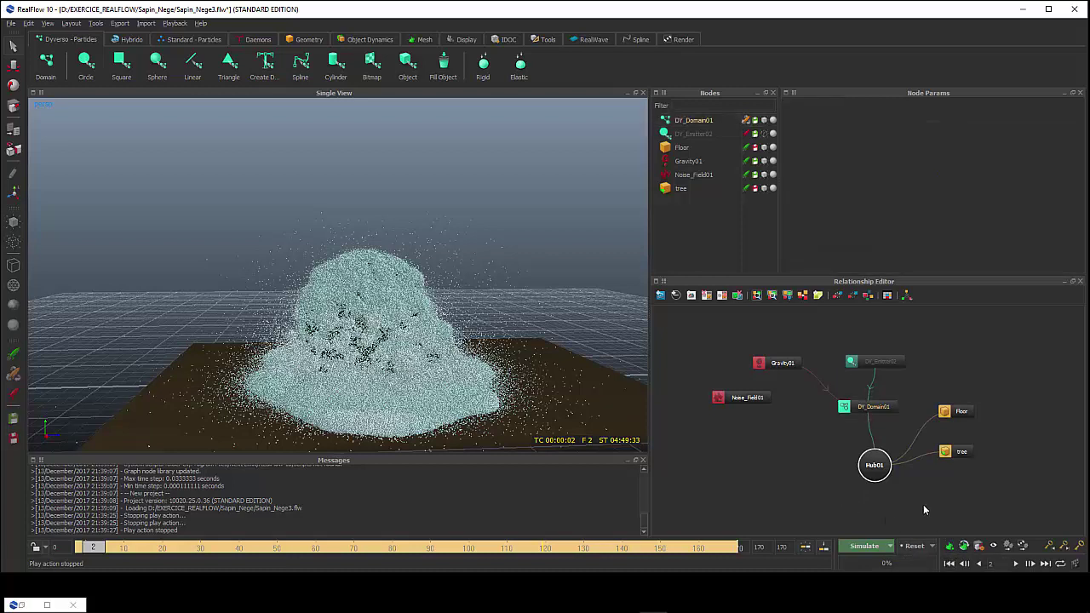
# Step: Return the timeline to frame 0 and view the node settings of DY_Emitter02 and DY_Domain01
pyautogui.click(948, 566)
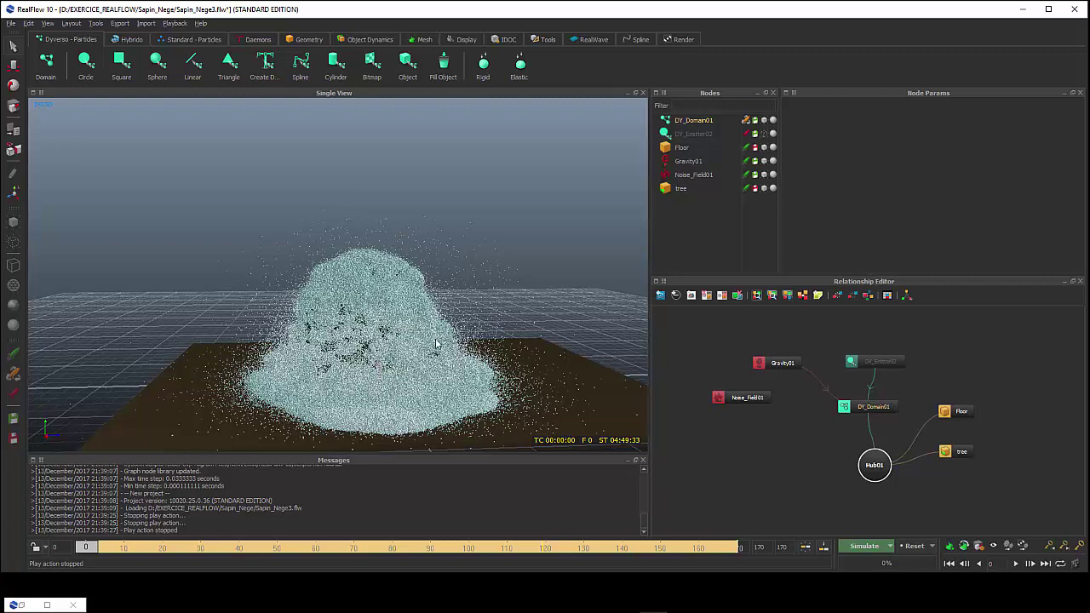
pyautogui.click(691, 135)
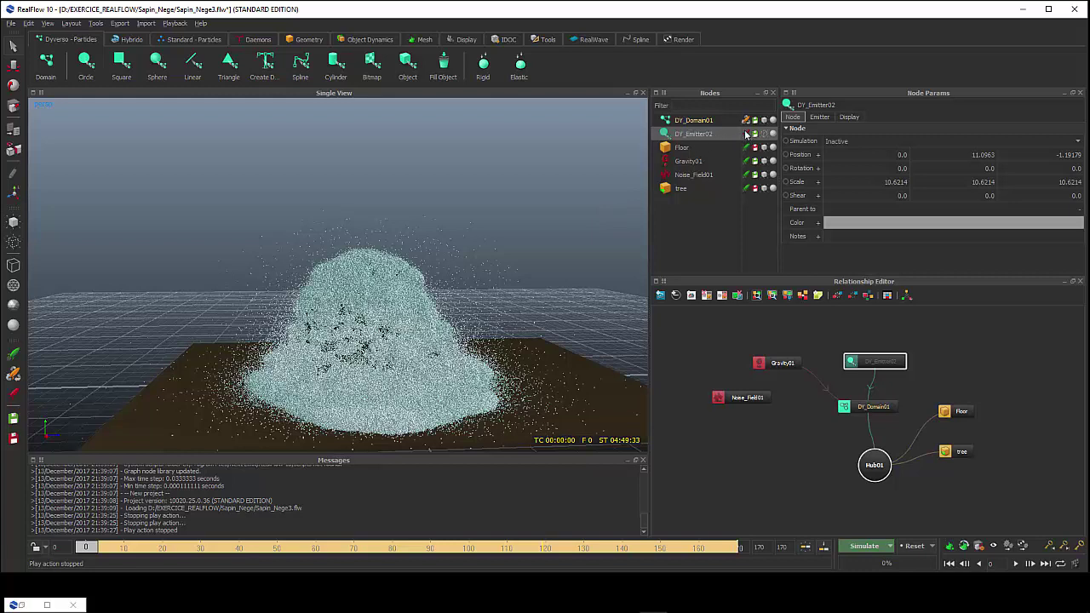
pyautogui.click(705, 124)
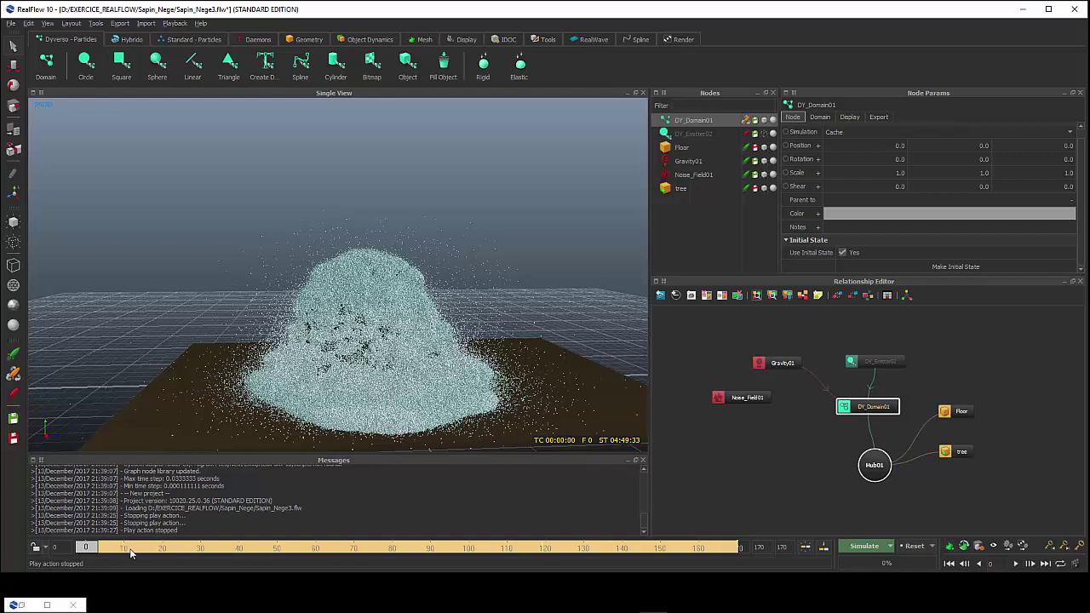
# Step: Step through the cached snow simulation from the start to frame 161, examining how the snow moves as the tree bends
pyautogui.click(161, 547)
pyautogui.click(209, 550)
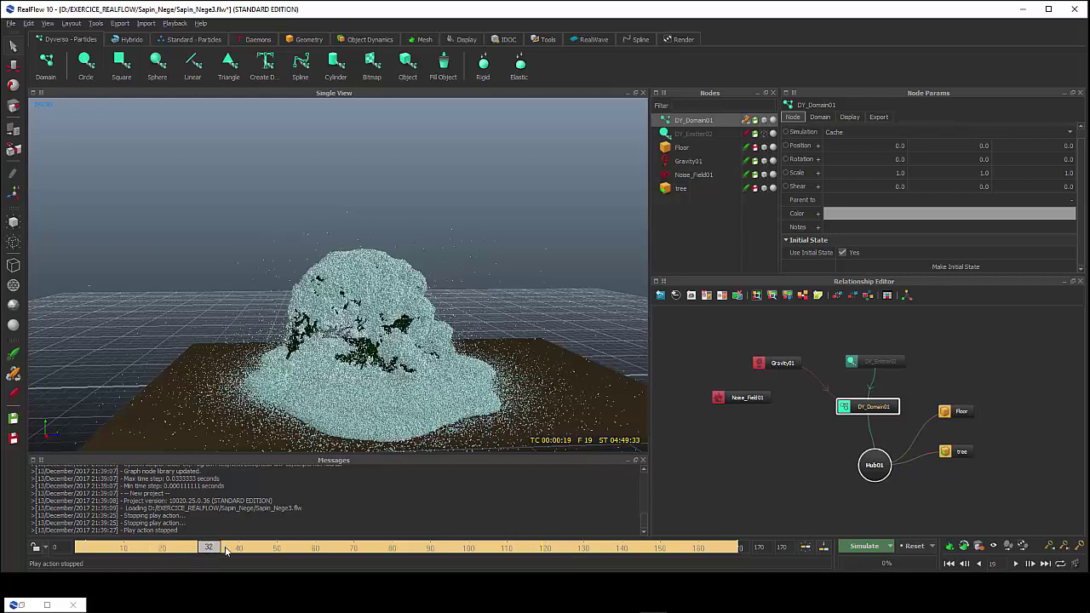
pyautogui.click(300, 549)
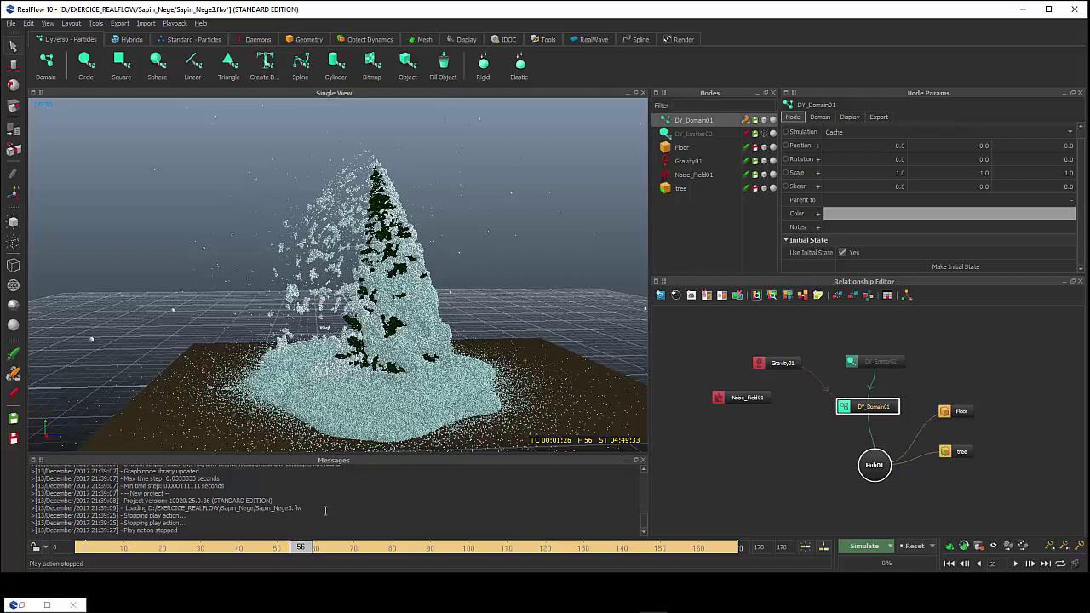
pyautogui.click(334, 550)
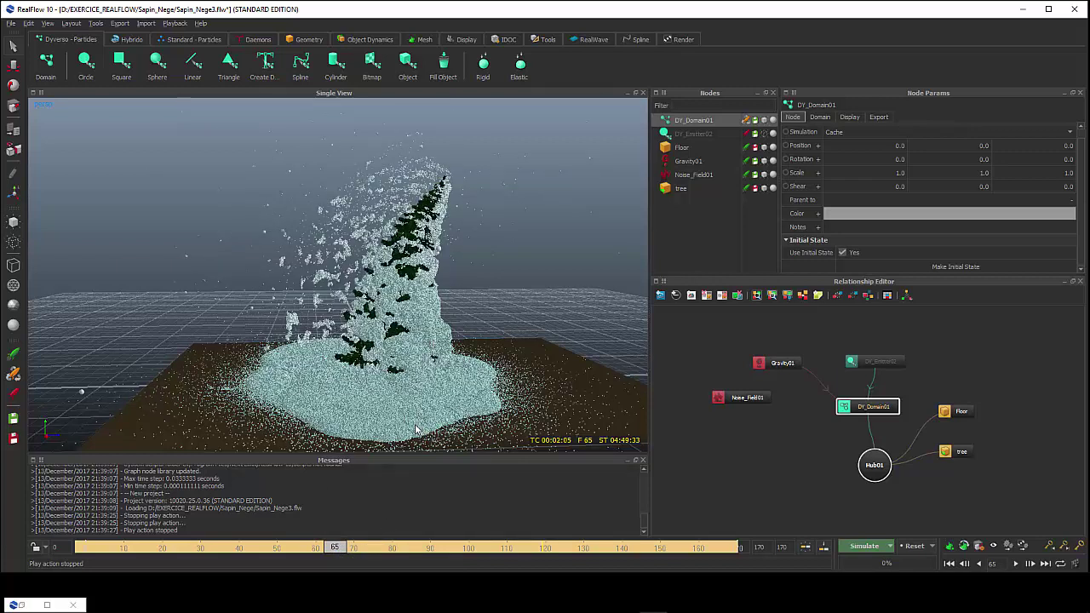
pyautogui.click(370, 547)
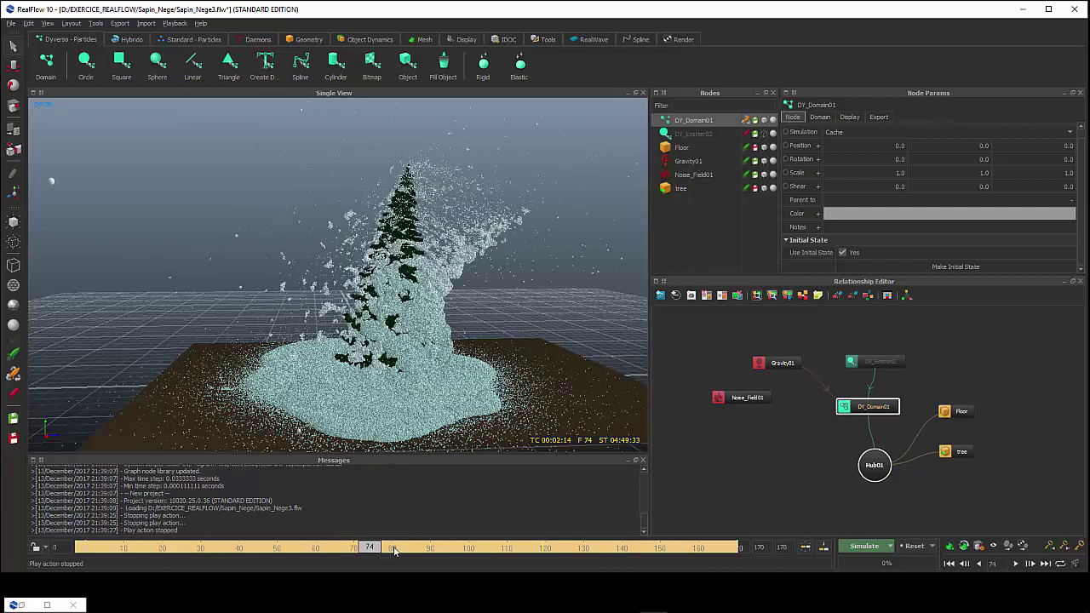
pyautogui.click(405, 550)
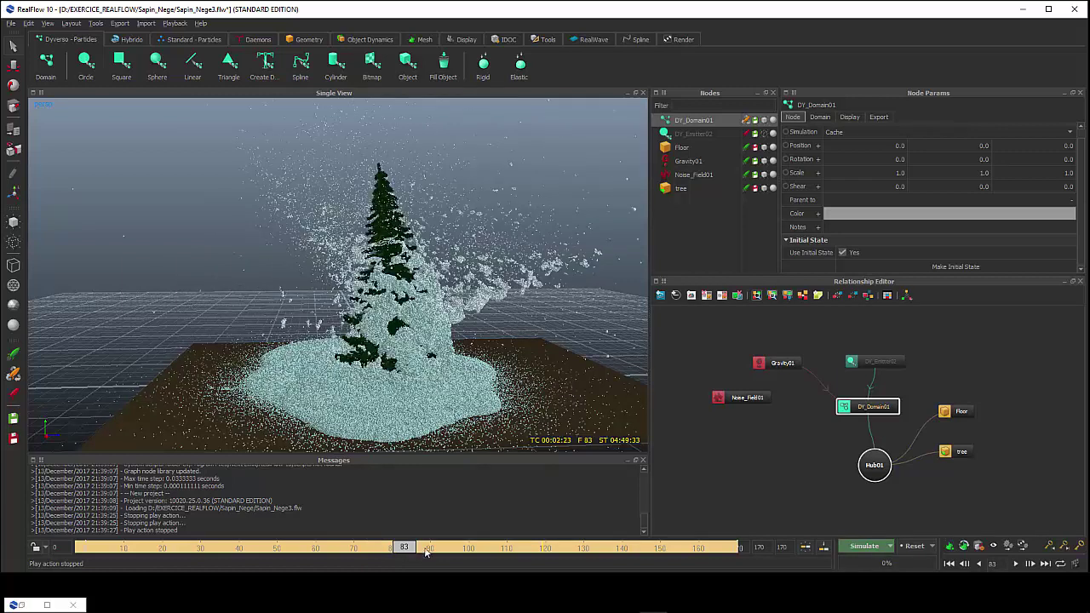
pyautogui.click(439, 550)
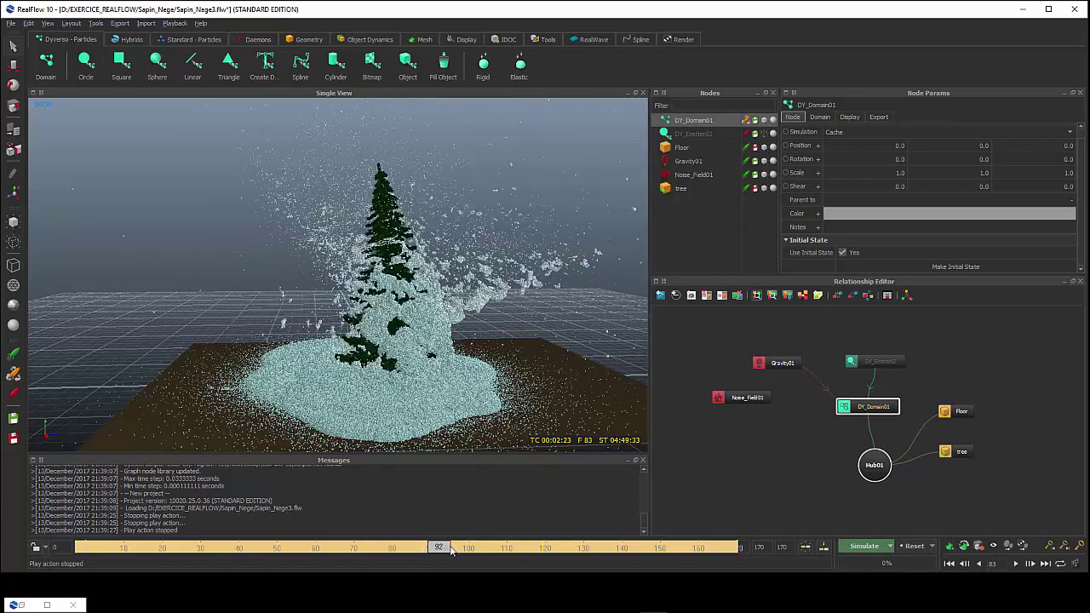
pyautogui.click(503, 549)
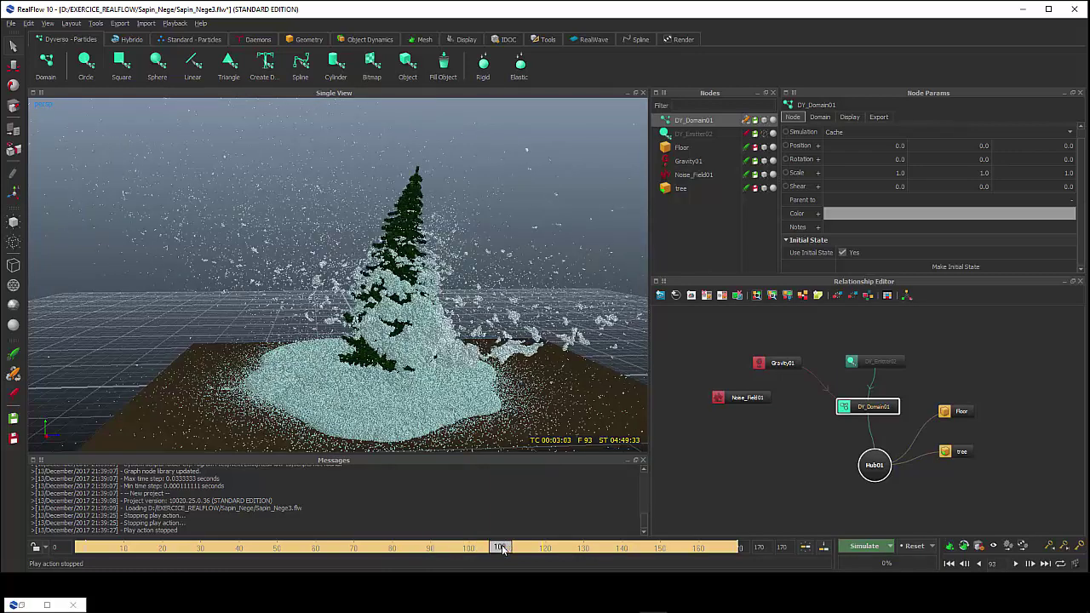
pyautogui.click(534, 549)
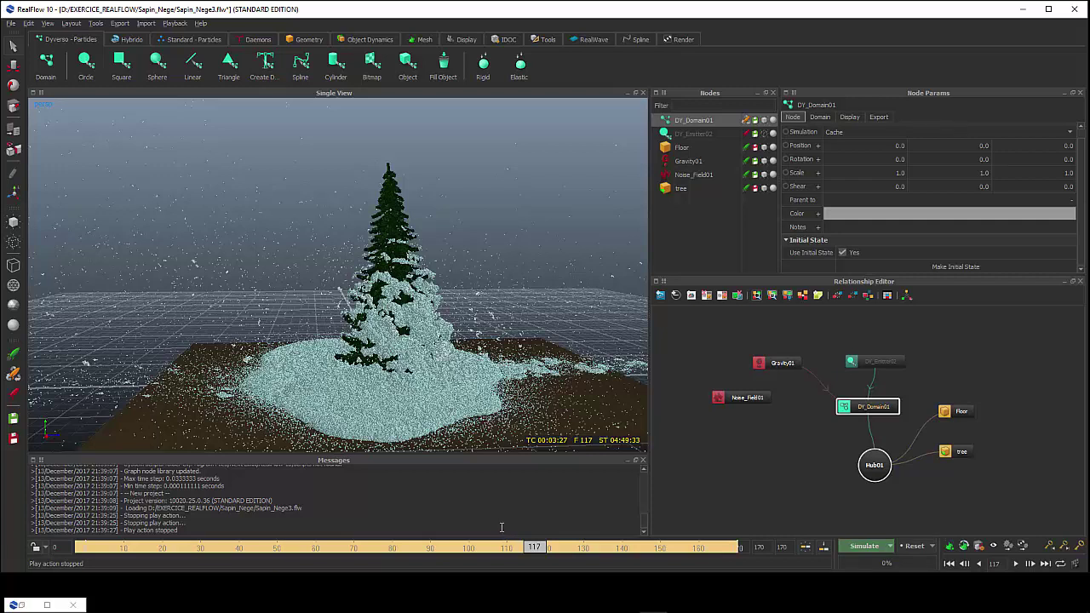
pyautogui.click(561, 549)
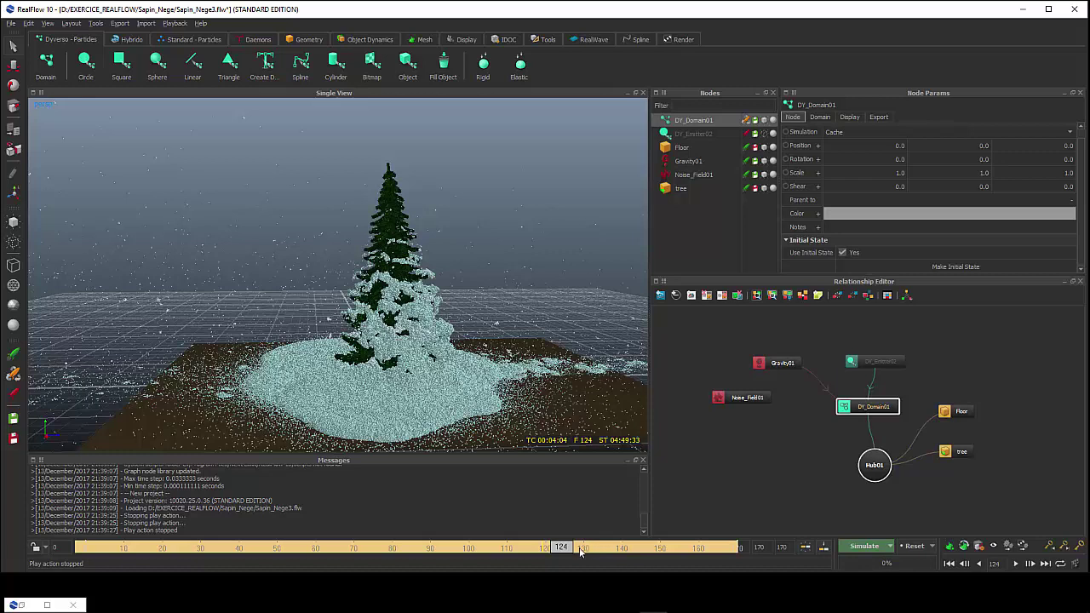
pyautogui.click(588, 549)
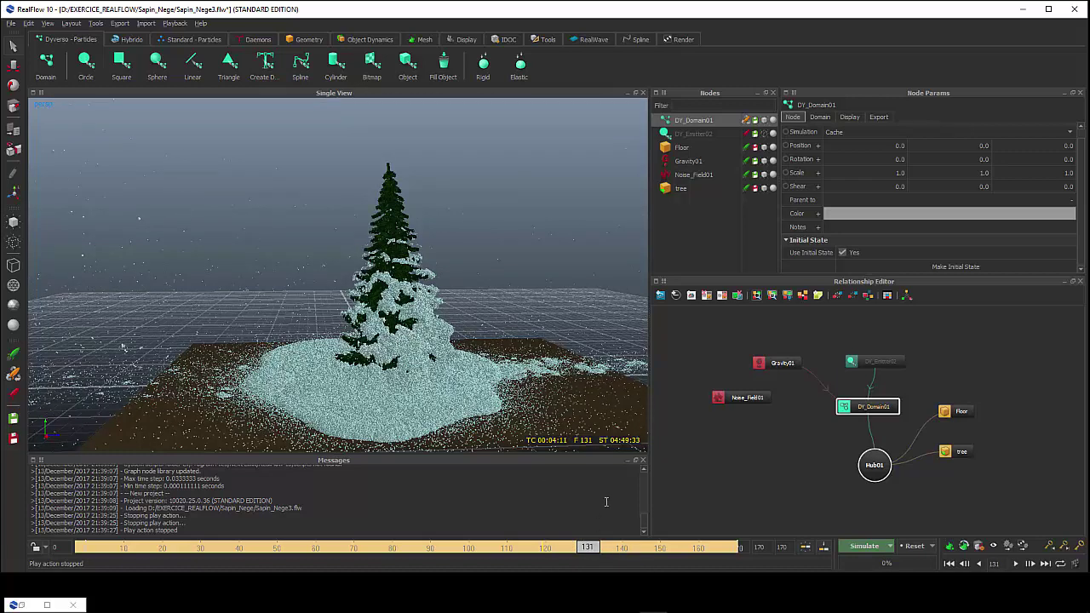
pyautogui.click(622, 549)
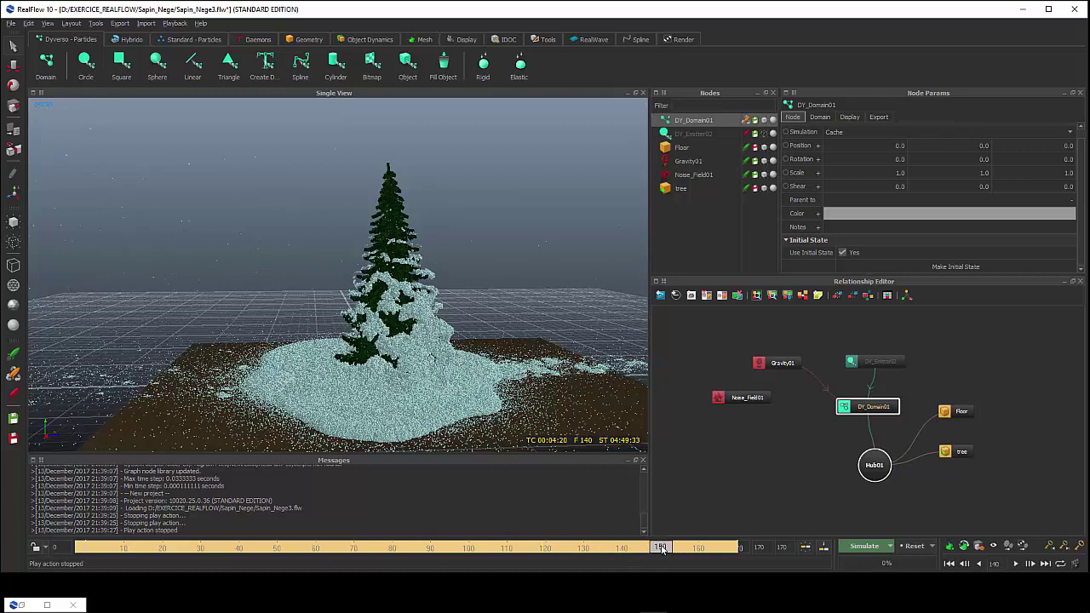
pyautogui.click(662, 549)
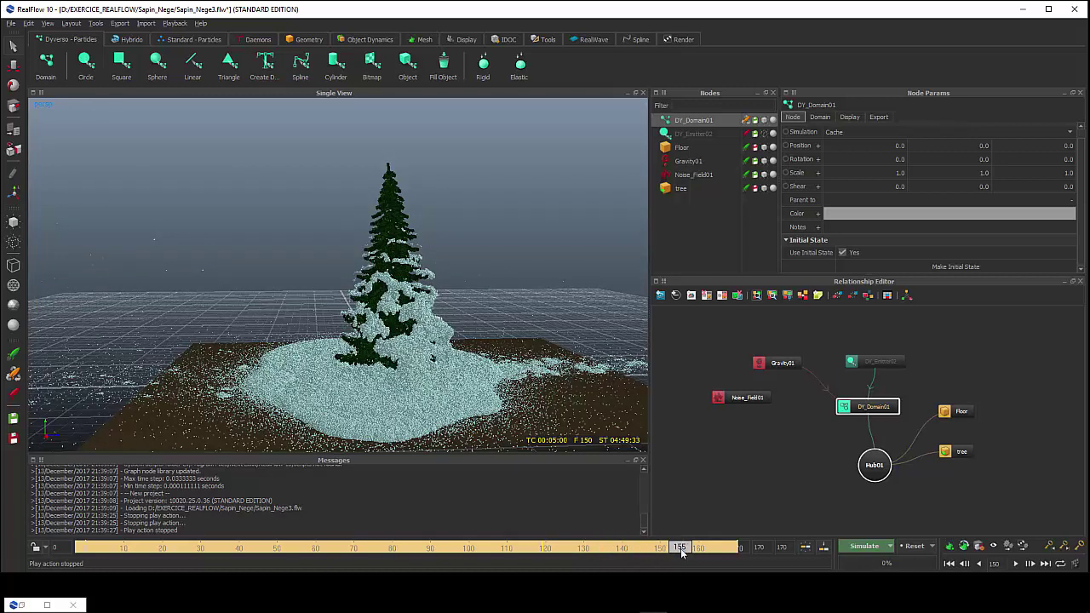
pyautogui.click(681, 549)
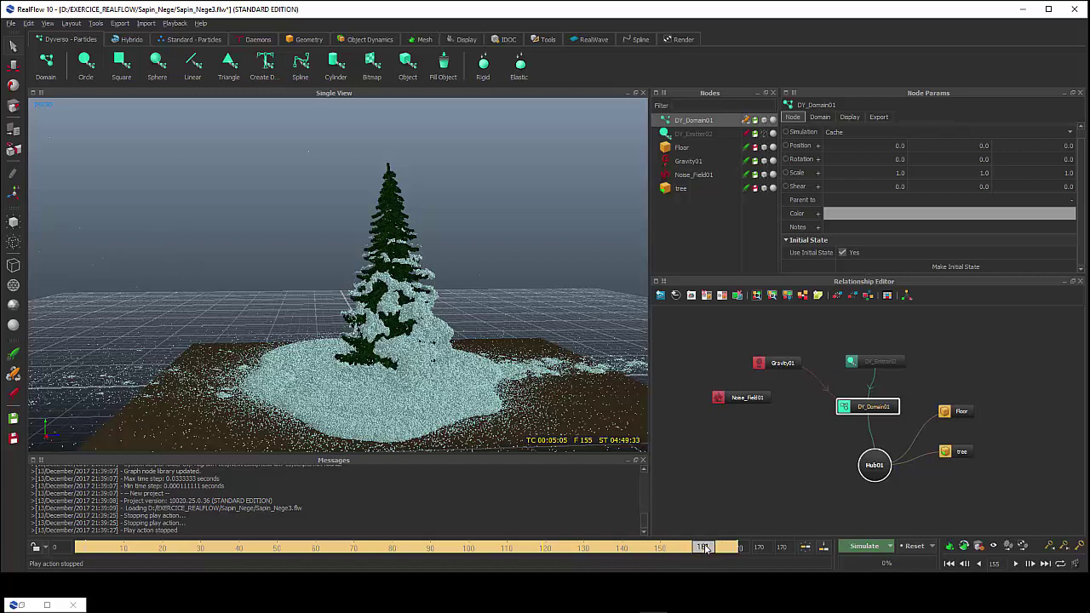
pyautogui.click(705, 548)
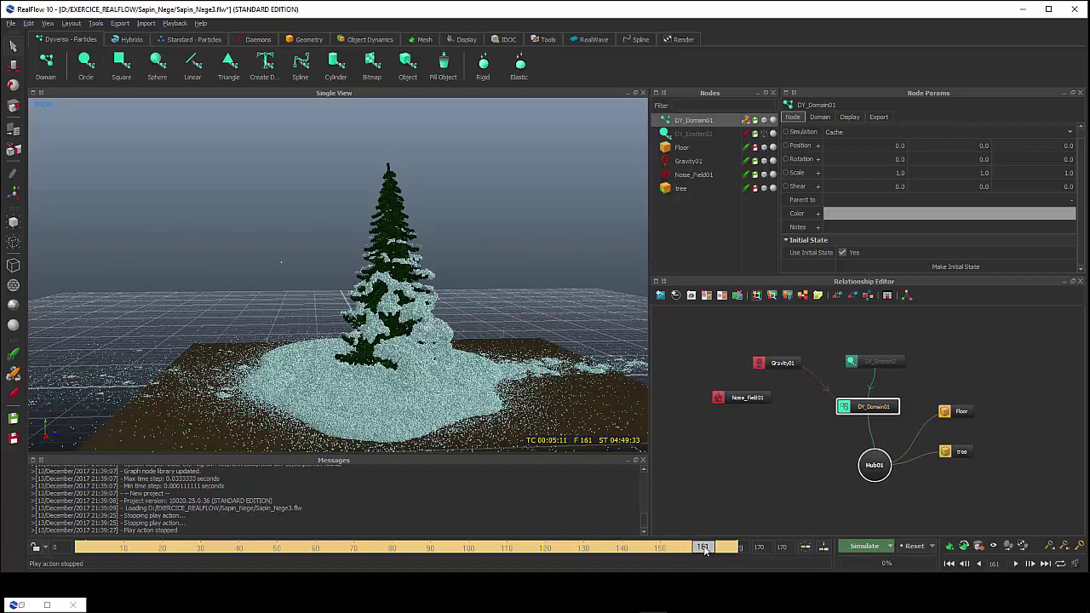